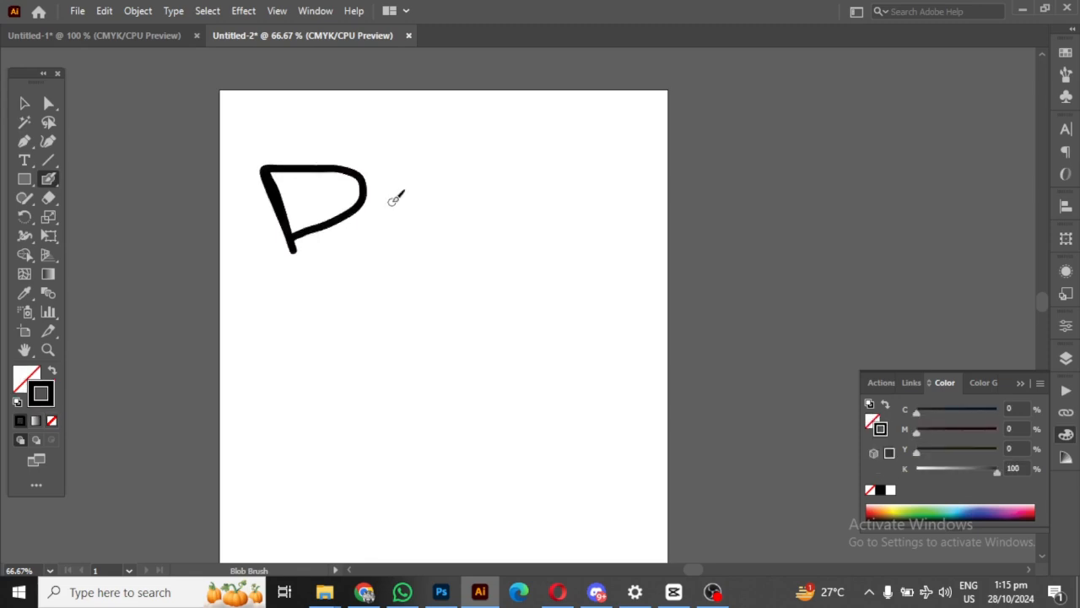
- Hand-letter "esign" after the D with the Blob Brush to complete the word "Design"
{"action": "mouse_move", "coordinate": [388, 181]}
{"action": "left_mouse_down"}
{"action": "mouse_move", "coordinate": [417, 172]}
{"action": "mouse_move", "coordinate": [409, 152]}
{"action": "mouse_move", "coordinate": [390, 189]}
{"action": "mouse_move", "coordinate": [435, 191]}
{"action": "left_mouse_up"}
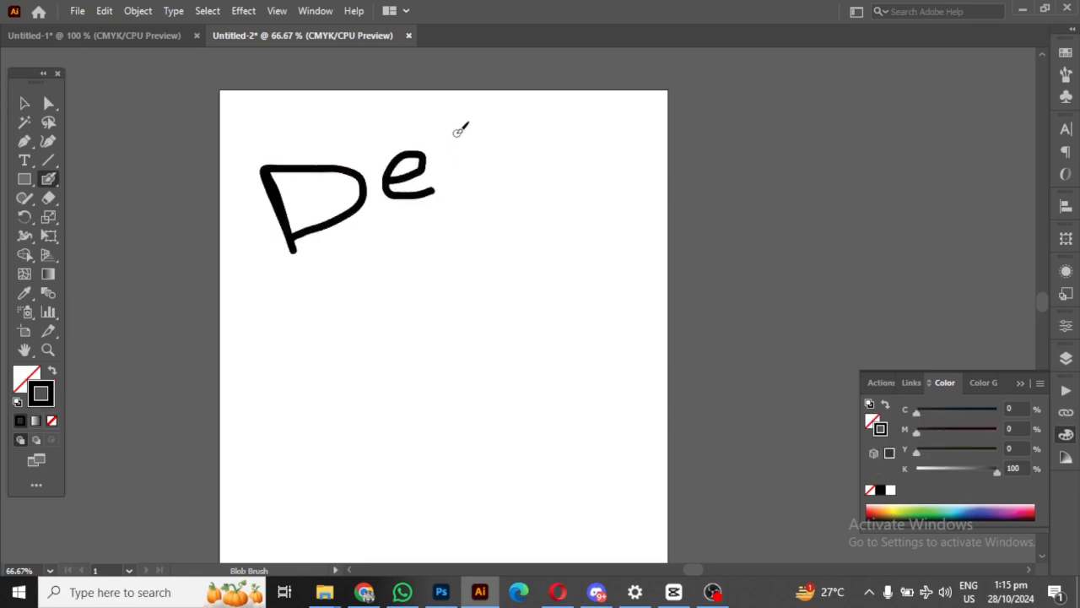
{"action": "mouse_move", "coordinate": [458, 128]}
{"action": "left_mouse_down"}
{"action": "mouse_move", "coordinate": [488, 181]}
{"action": "mouse_move", "coordinate": [454, 186]}
{"action": "left_mouse_up"}
{"action": "left_click_drag", "start_coordinate": [499, 119], "coordinate": [529, 173]}
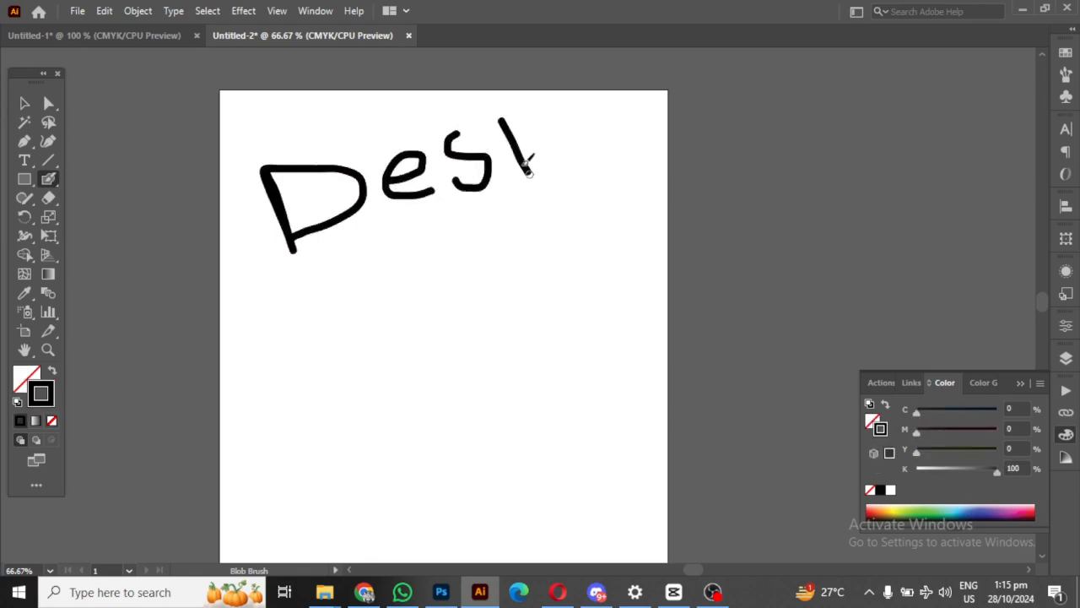
{"action": "left_click", "coordinate": [491, 108]}
{"action": "mouse_move", "coordinate": [581, 112]}
{"action": "left_mouse_down"}
{"action": "mouse_move", "coordinate": [545, 141]}
{"action": "mouse_move", "coordinate": [589, 117]}
{"action": "mouse_move", "coordinate": [580, 108]}
{"action": "mouse_move", "coordinate": [619, 173]}
{"action": "mouse_move", "coordinate": [572, 196]}
{"action": "left_mouse_up"}
{"action": "mouse_move", "coordinate": [596, 95]}
{"action": "left_mouse_down"}
{"action": "mouse_move", "coordinate": [624, 130]}
{"action": "mouse_move", "coordinate": [607, 93]}
{"action": "mouse_move", "coordinate": [628, 75]}
{"action": "mouse_move", "coordinate": [677, 115]}
{"action": "left_mouse_up"}
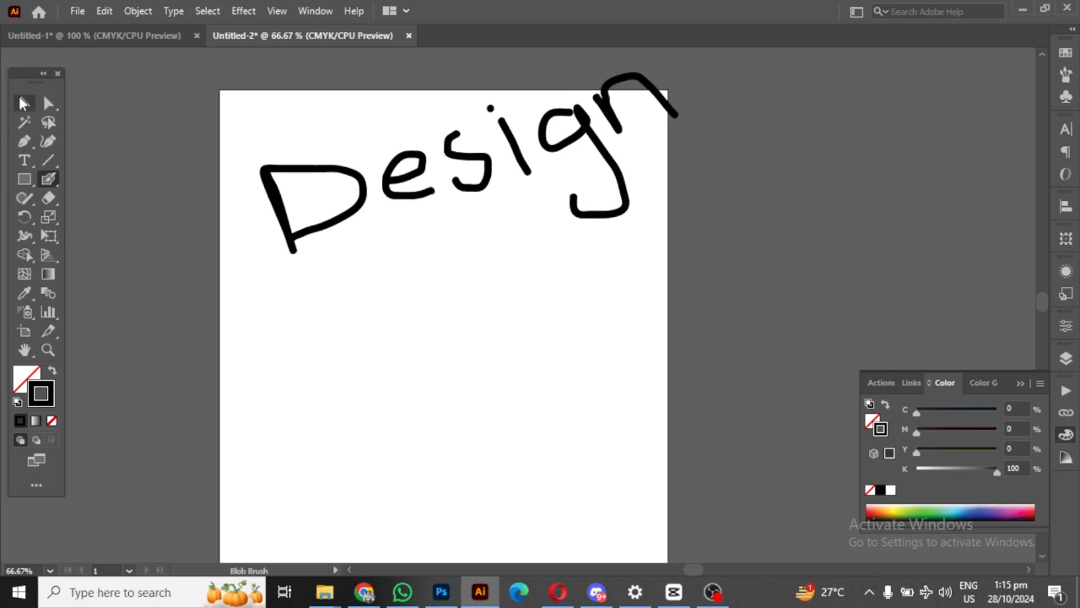
- Select the whole thick "Design" lettering and move it slightly down and left so it fits on the artboard
{"action": "left_click", "coordinate": [24, 103]}
{"action": "mouse_move", "coordinate": [188, 91]}
{"action": "left_mouse_down"}
{"action": "mouse_move", "coordinate": [442, 219]}
{"action": "mouse_move", "coordinate": [826, 260]}
{"action": "left_mouse_up"}
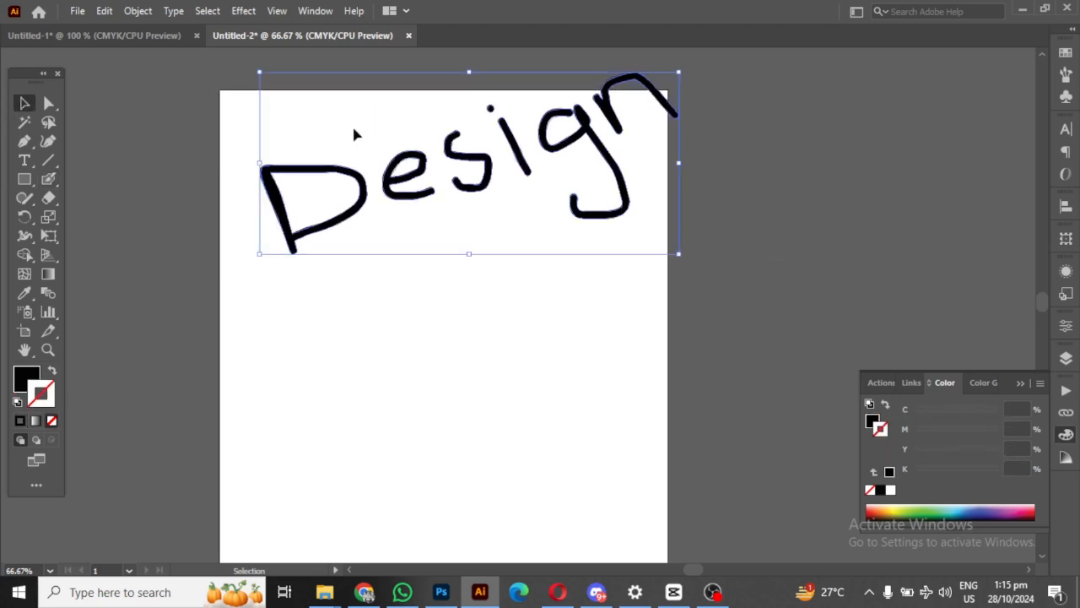
{"action": "mouse_move", "coordinate": [521, 169]}
{"action": "left_mouse_down"}
{"action": "mouse_move", "coordinate": [475, 233]}
{"action": "mouse_move", "coordinate": [508, 225]}
{"action": "mouse_move", "coordinate": [485, 239]}
{"action": "mouse_move", "coordinate": [498, 247]}
{"action": "left_mouse_up"}
- Hand-letter a second, thinner "Design" below the first word with the Paintbrush tool
{"action": "left_click_drag", "start_coordinate": [48, 179], "coordinate": [101, 178]}
{"action": "mouse_move", "coordinate": [281, 368]}
{"action": "left_mouse_down"}
{"action": "mouse_move", "coordinate": [295, 419]}
{"action": "mouse_move", "coordinate": [285, 352]}
{"action": "mouse_move", "coordinate": [320, 353]}
{"action": "mouse_move", "coordinate": [342, 381]}
{"action": "mouse_move", "coordinate": [292, 416]}
{"action": "left_mouse_up"}
{"action": "mouse_move", "coordinate": [361, 376]}
{"action": "left_mouse_down"}
{"action": "mouse_move", "coordinate": [394, 344]}
{"action": "mouse_move", "coordinate": [362, 370]}
{"action": "mouse_move", "coordinate": [408, 372]}
{"action": "left_mouse_up"}
{"action": "left_click_drag", "start_coordinate": [446, 337], "coordinate": [415, 377]}
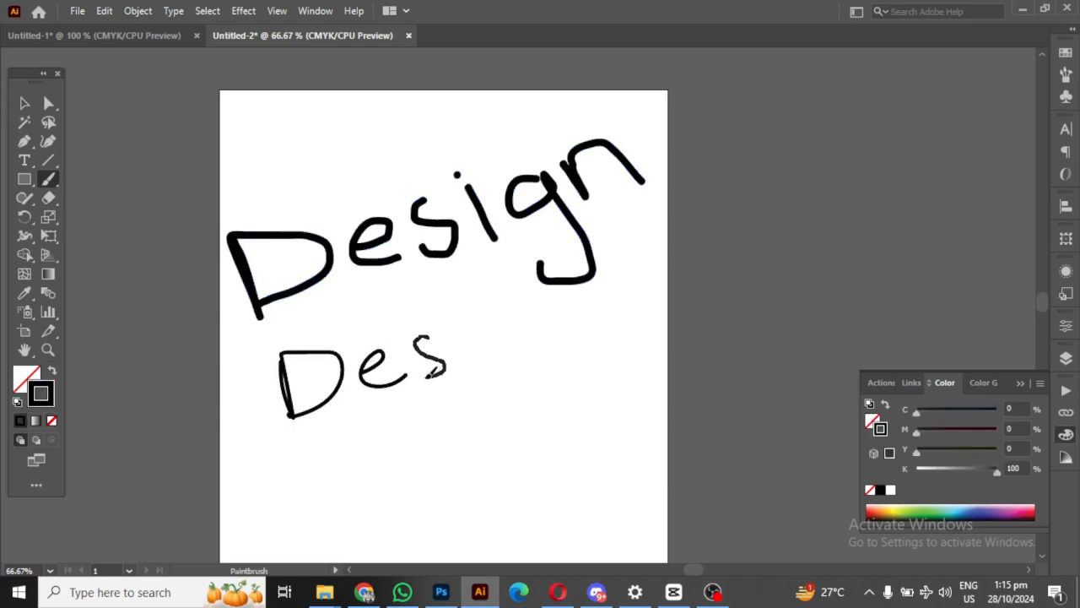
{"action": "left_click_drag", "start_coordinate": [462, 334], "coordinate": [468, 363]}
{"action": "left_click", "coordinate": [444, 315]}
{"action": "mouse_move", "coordinate": [512, 332]}
{"action": "left_mouse_down"}
{"action": "mouse_move", "coordinate": [531, 416]}
{"action": "mouse_move", "coordinate": [505, 389]}
{"action": "left_mouse_up"}
{"action": "mouse_move", "coordinate": [525, 337]}
{"action": "left_mouse_down"}
{"action": "mouse_move", "coordinate": [532, 311]}
{"action": "mouse_move", "coordinate": [570, 329]}
{"action": "left_mouse_up"}
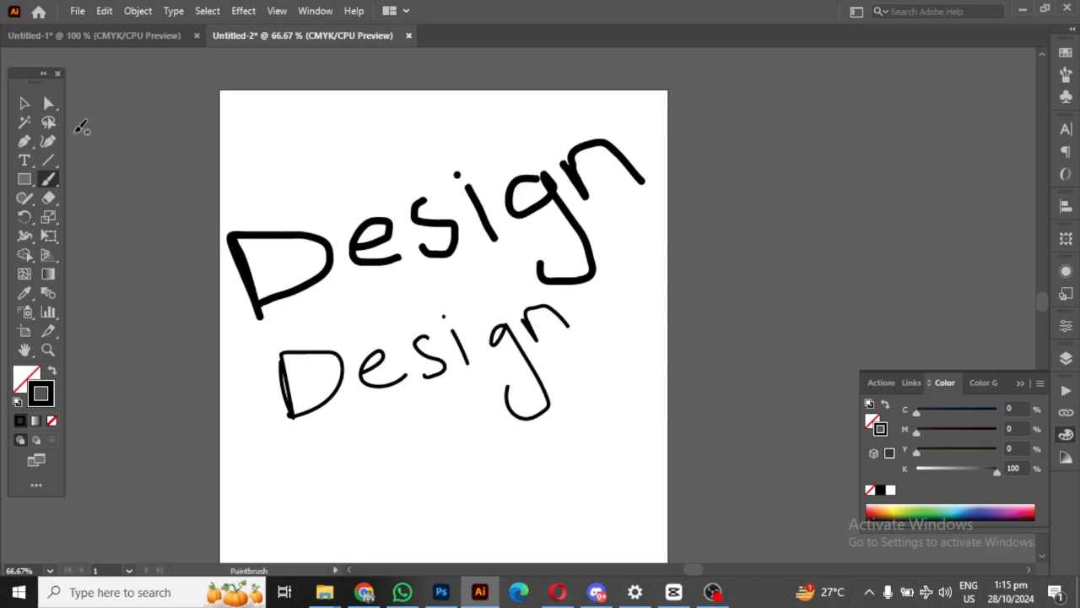
- Examine the outline anchor points of the Blob Brush letters D, e and s with Direct Selection
{"action": "left_click", "coordinate": [23, 103]}
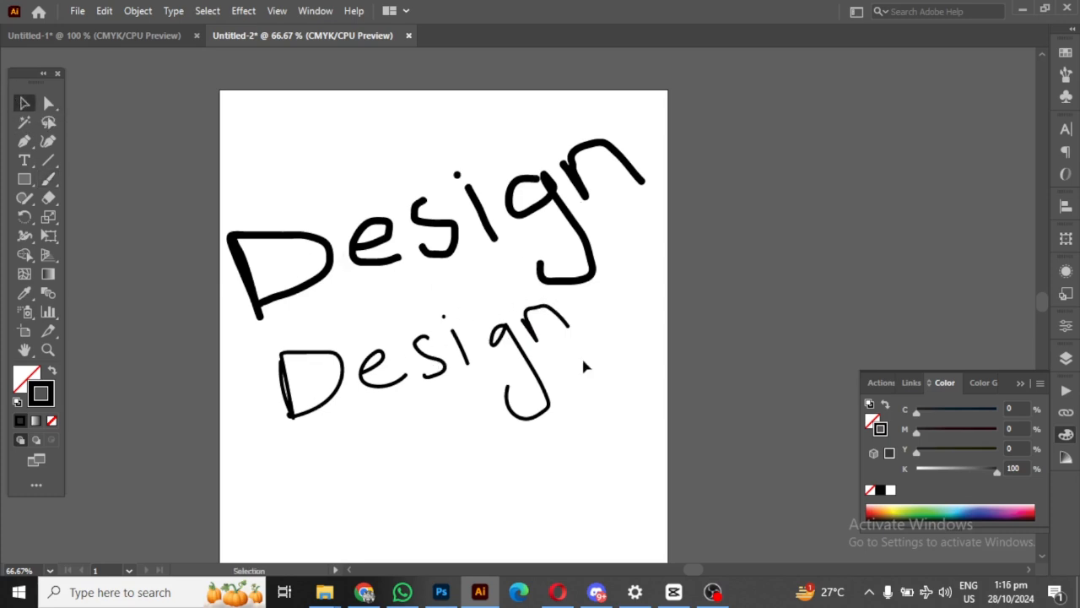
{"action": "left_click", "coordinate": [244, 274]}
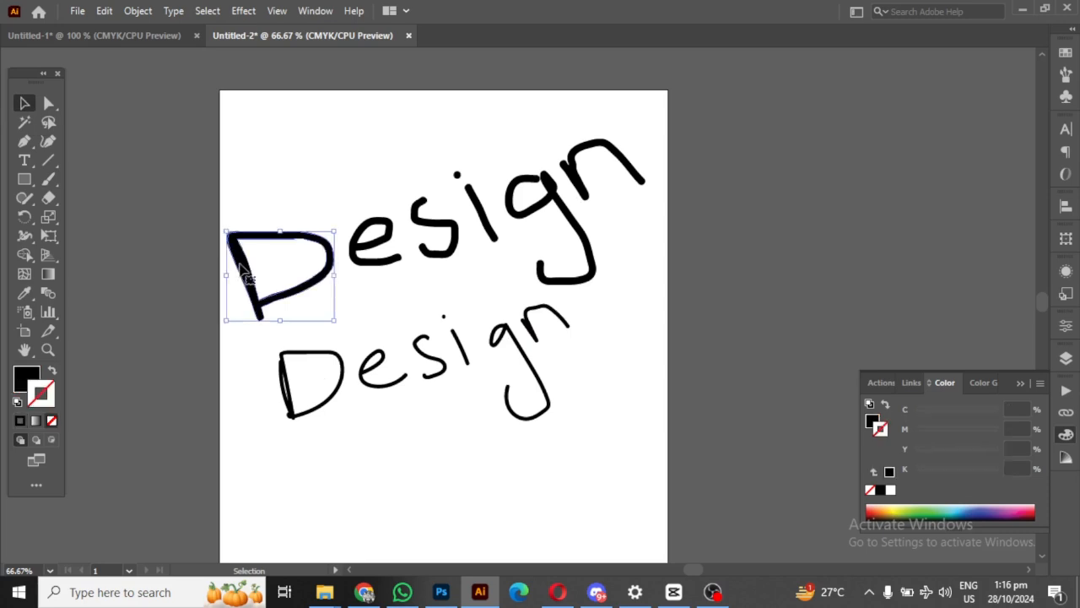
{"action": "left_click", "coordinate": [47, 103]}
{"action": "left_click", "coordinate": [260, 217]}
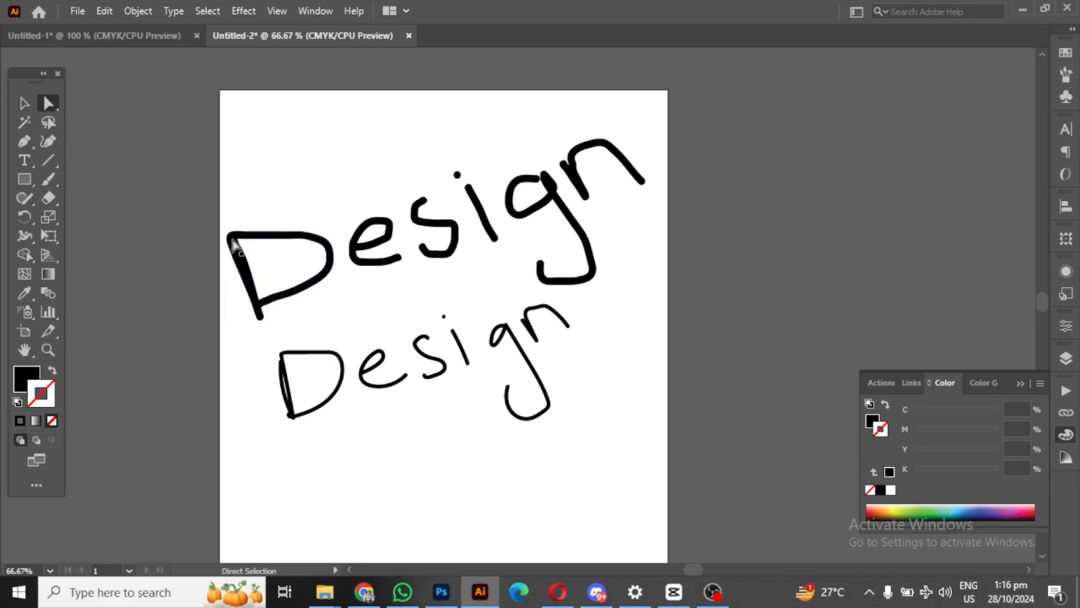
{"action": "left_click", "coordinate": [245, 266]}
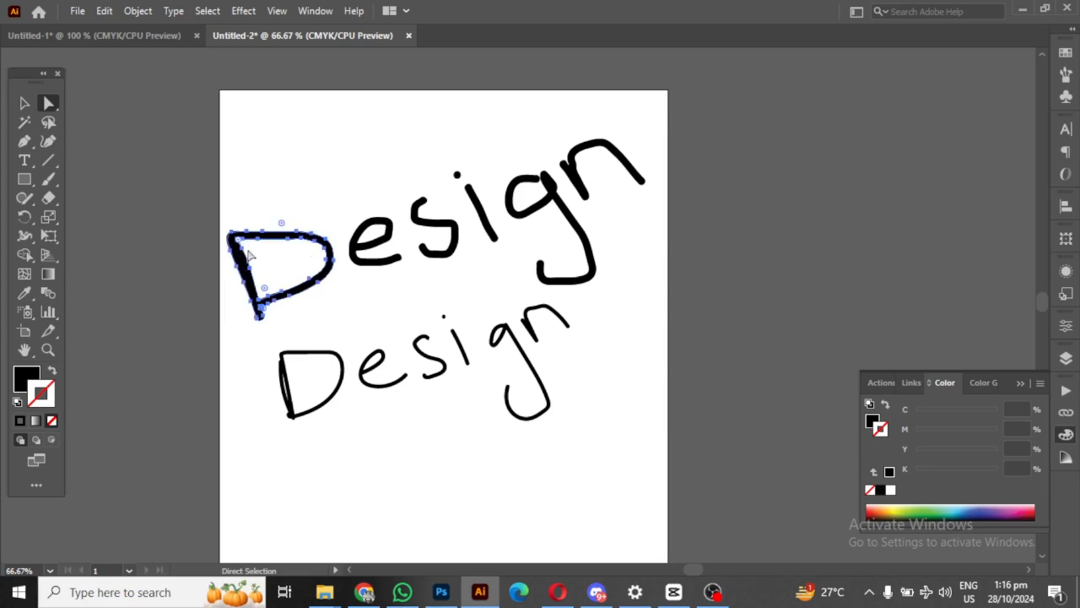
{"action": "left_click", "coordinate": [385, 230]}
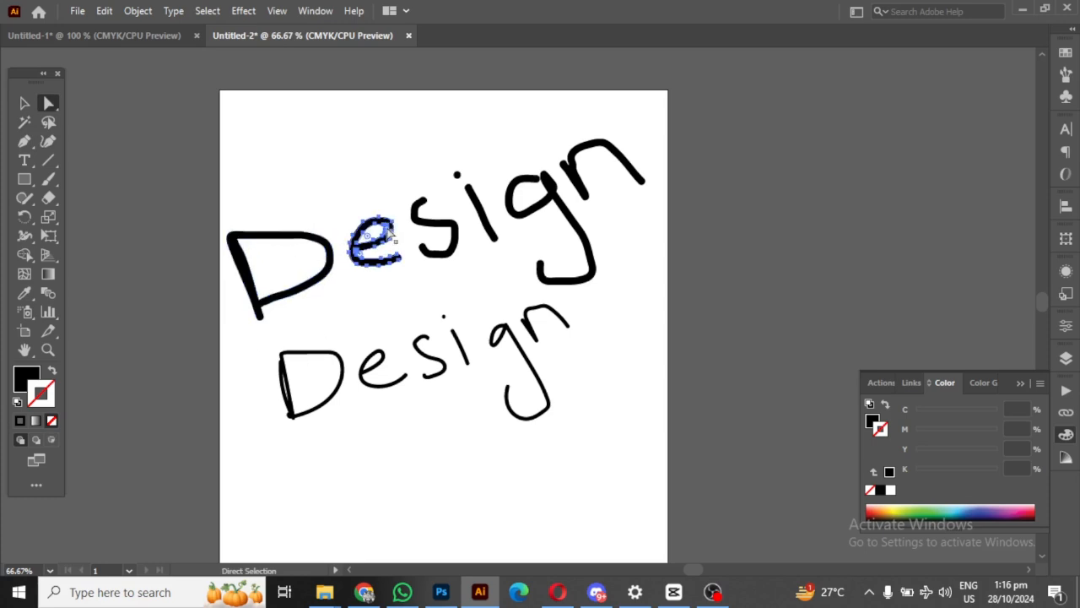
{"action": "left_click", "coordinate": [448, 228]}
{"action": "left_click_drag", "start_coordinate": [259, 346], "coordinate": [407, 457]}
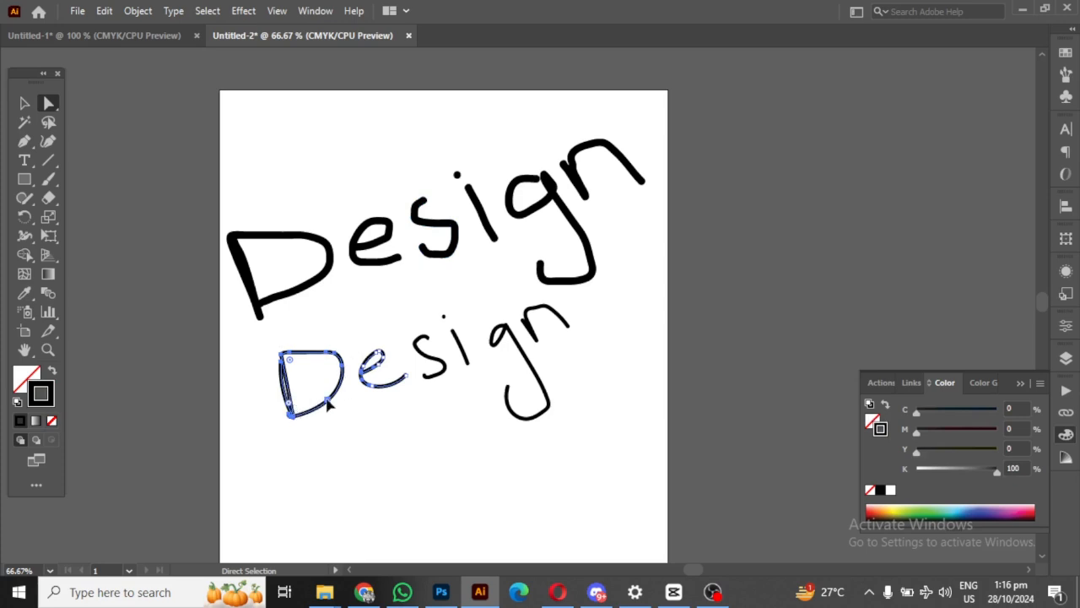
{"action": "mouse_move", "coordinate": [329, 405]}
{"action": "left_mouse_down"}
{"action": "mouse_move", "coordinate": [357, 441]}
{"action": "mouse_move", "coordinate": [310, 399]}
{"action": "left_mouse_up"}
{"action": "left_click", "coordinate": [344, 441]}
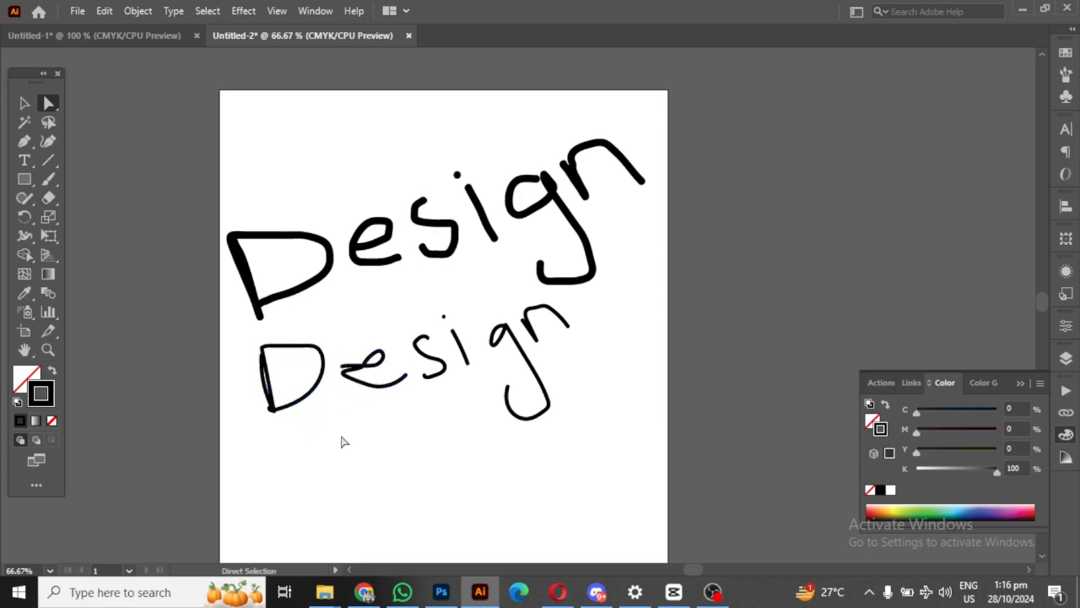
{"action": "key", "text": "ctrl+z"}
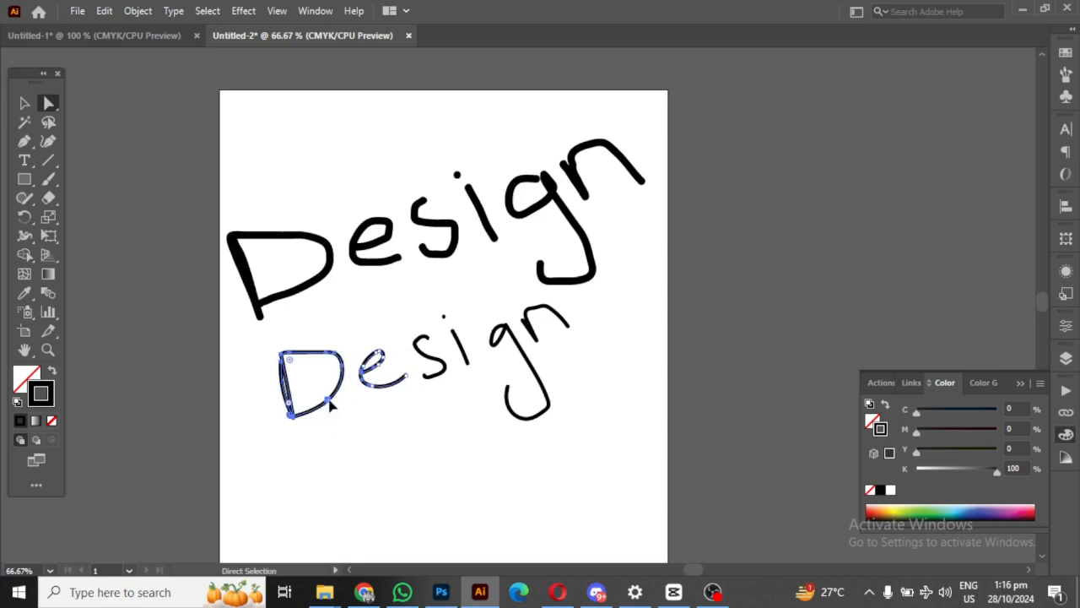
- Pull the lower-right anchor point of the Paintbrush D down and outward to distort the letter's curve
{"action": "left_click", "coordinate": [329, 407]}
{"action": "left_click_drag", "start_coordinate": [329, 407], "coordinate": [364, 460]}
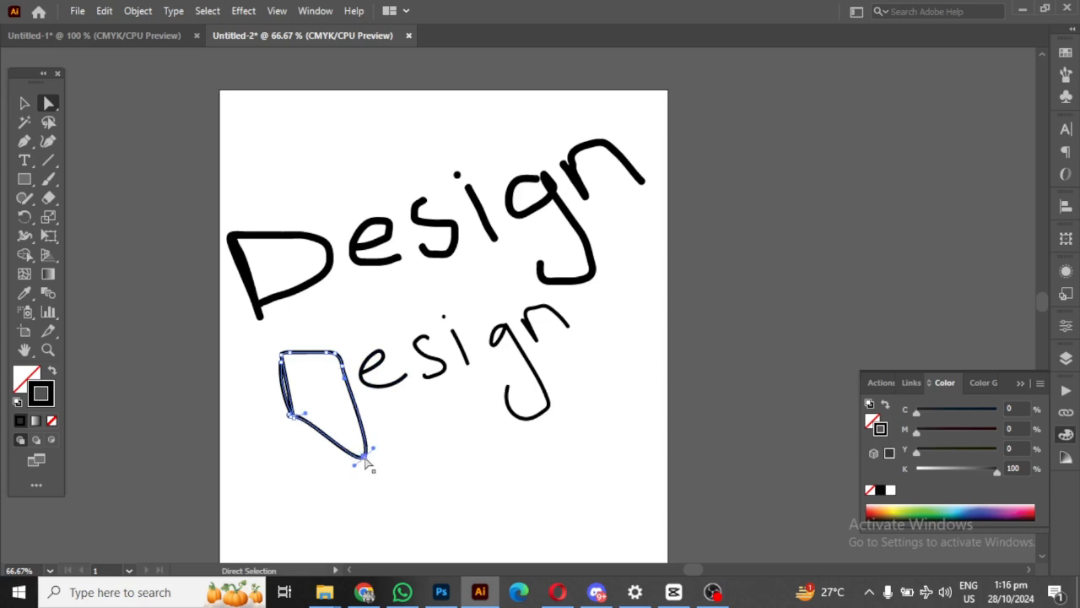
{"action": "left_click_drag", "start_coordinate": [375, 453], "coordinate": [393, 495]}
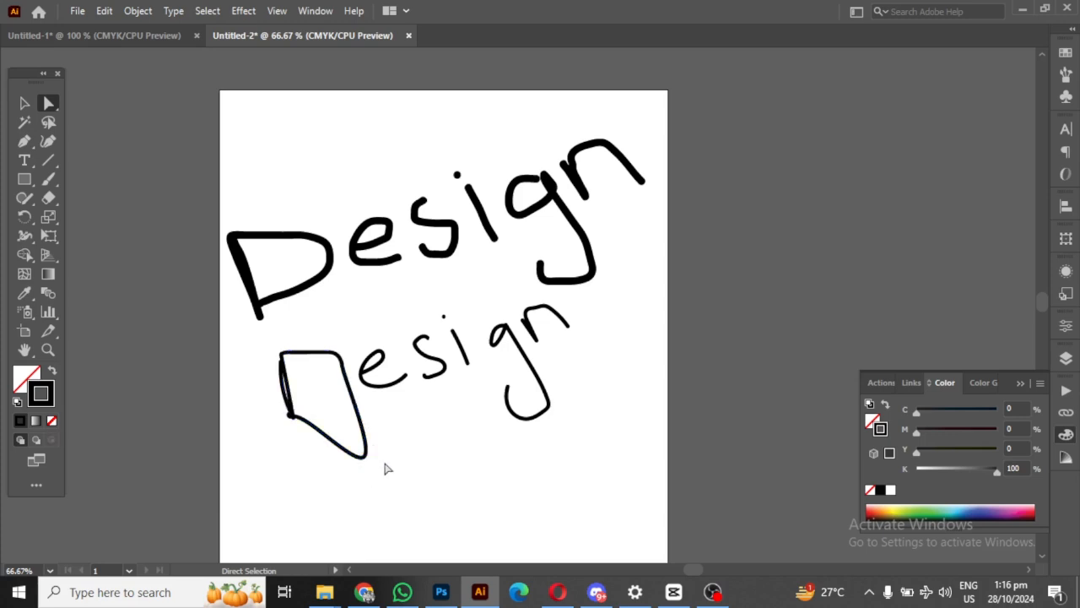
{"action": "left_click", "coordinate": [362, 457]}
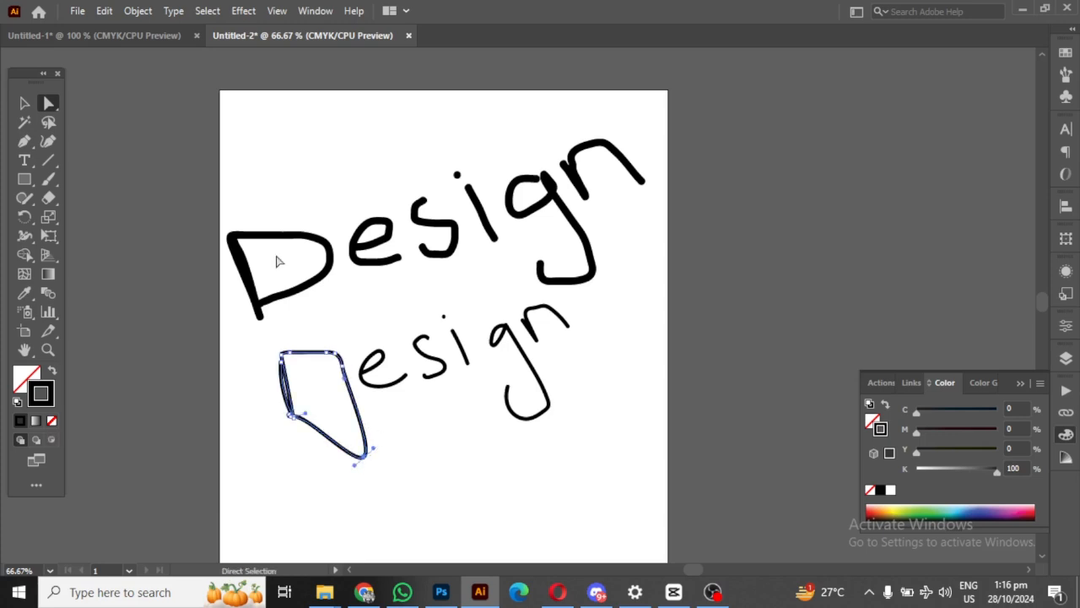
- Distort the Blob Brush D by pulling an outer top-edge anchor point upward and an inner top-edge point downward
{"action": "left_click", "coordinate": [291, 300]}
{"action": "key", "text": "shift+x"}
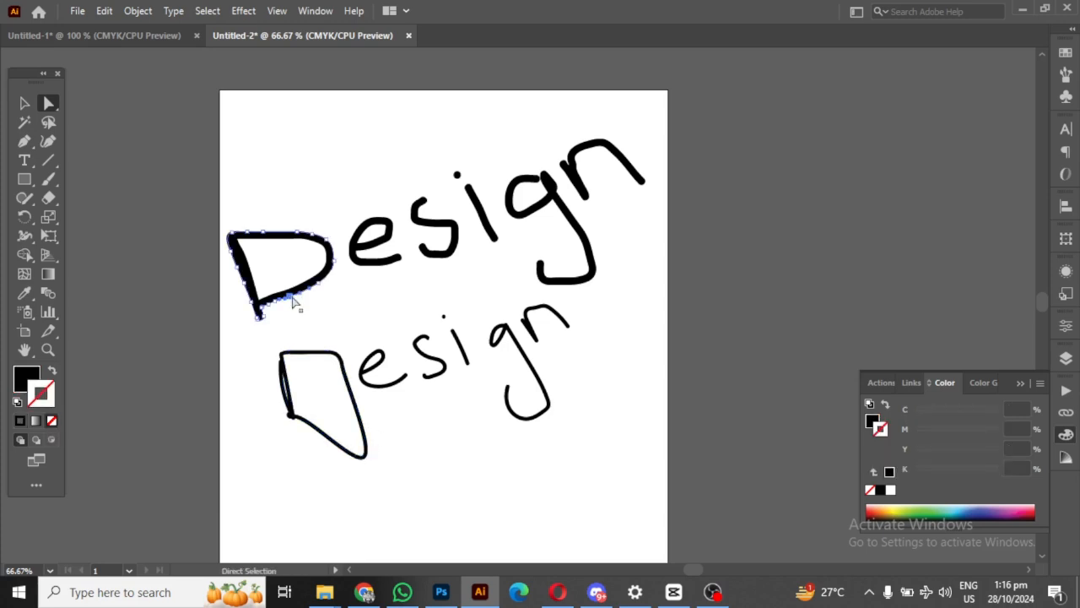
{"action": "left_click", "coordinate": [283, 242]}
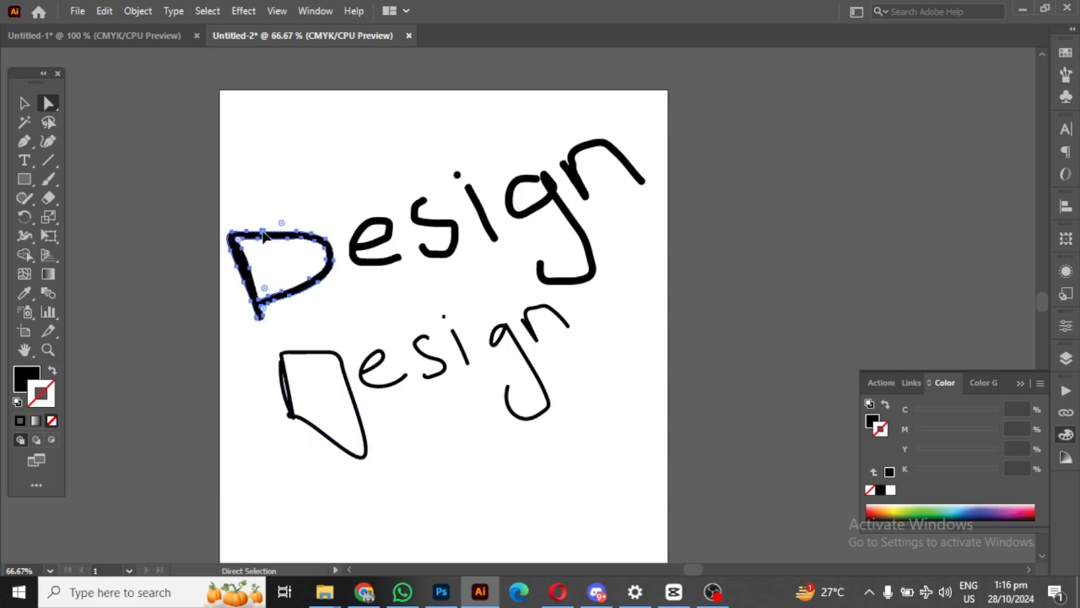
{"action": "mouse_move", "coordinate": [264, 238]}
{"action": "left_mouse_down"}
{"action": "mouse_move", "coordinate": [261, 183]}
{"action": "mouse_move", "coordinate": [253, 237]}
{"action": "mouse_move", "coordinate": [261, 175]}
{"action": "left_mouse_up"}
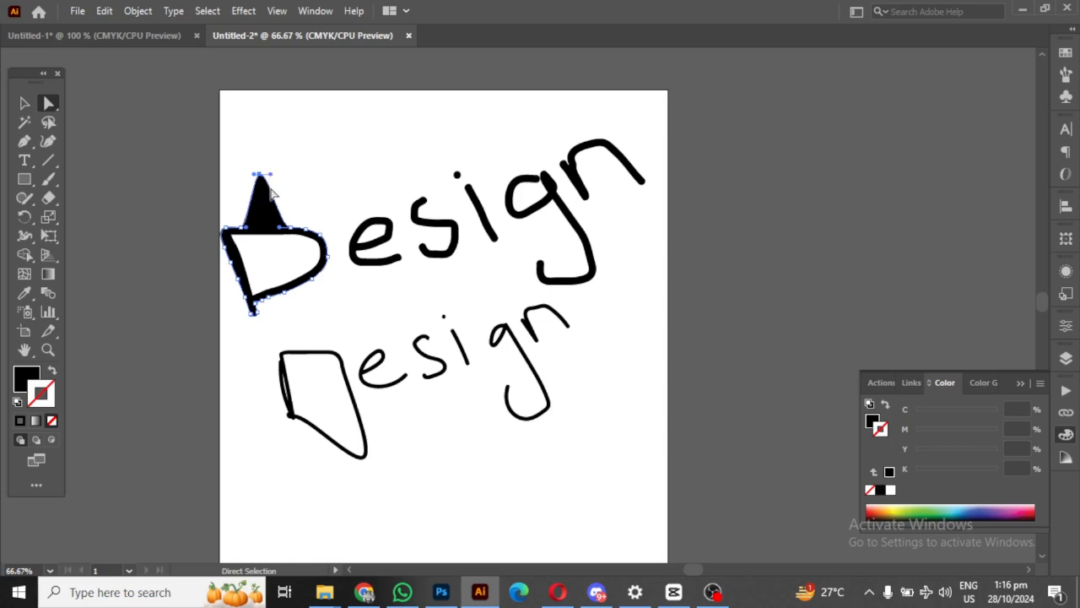
{"action": "left_click", "coordinate": [262, 241]}
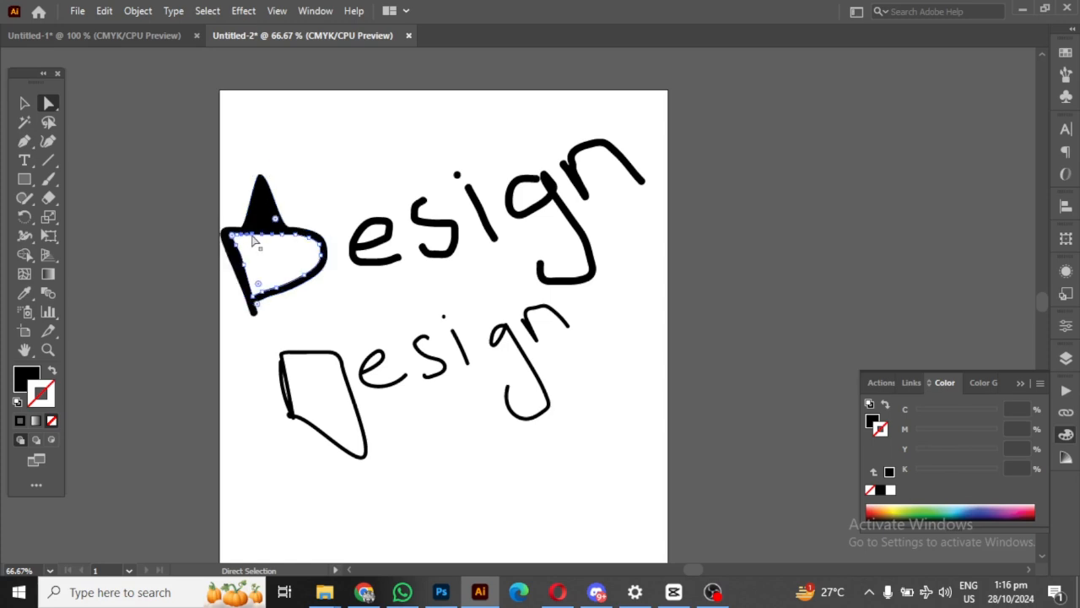
{"action": "left_click_drag", "start_coordinate": [253, 236], "coordinate": [265, 258]}
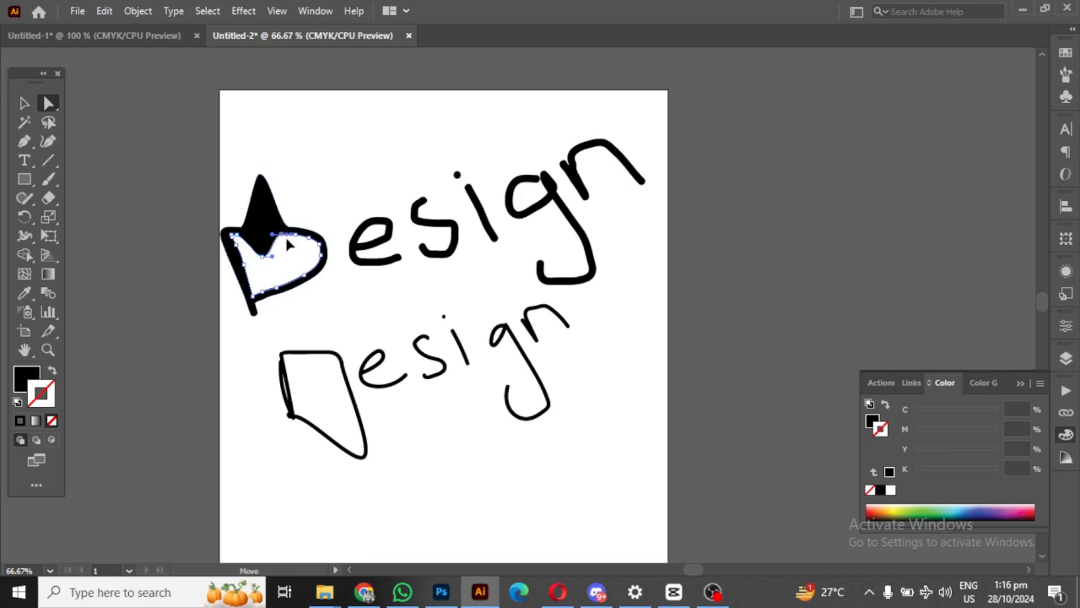
- Select both "Design" words and delete them to clear the artboard
{"action": "key", "text": "v"}
{"action": "left_click_drag", "start_coordinate": [221, 102], "coordinate": [717, 501]}
{"action": "key", "text": "Delete"}
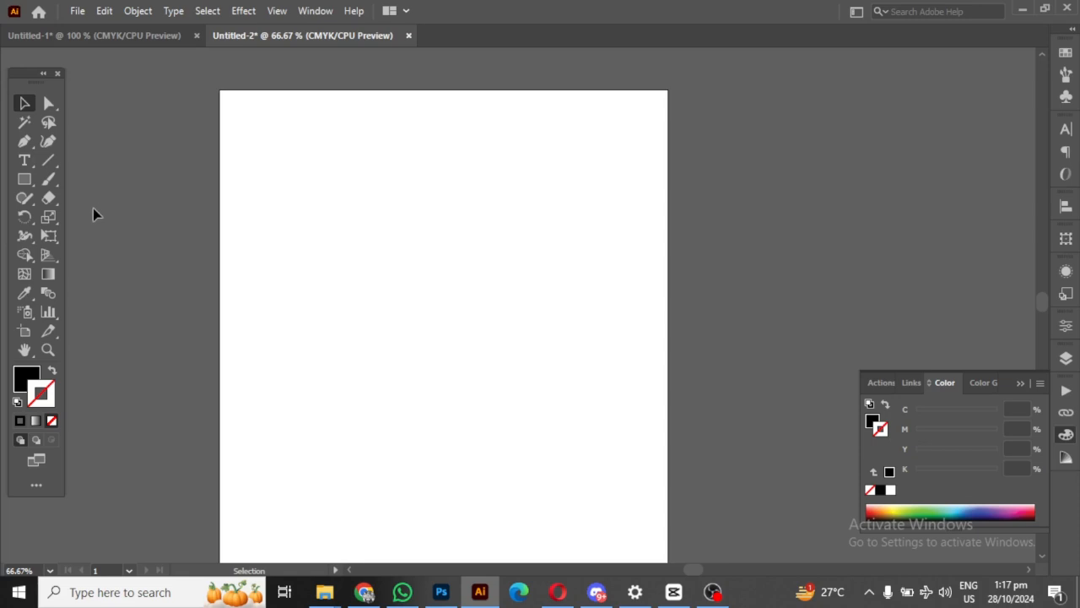
- Enable Keep Selected in the Blob Brush options and draw a short diagonal test stroke in the artboard's upper left
{"action": "left_click", "coordinate": [48, 180]}
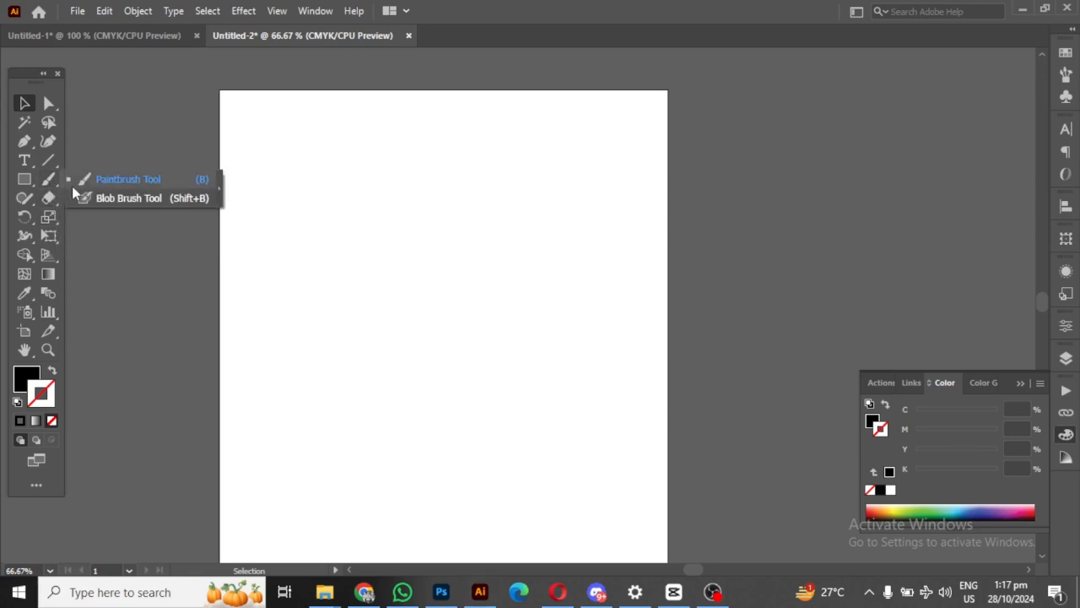
{"action": "left_click", "coordinate": [129, 199]}
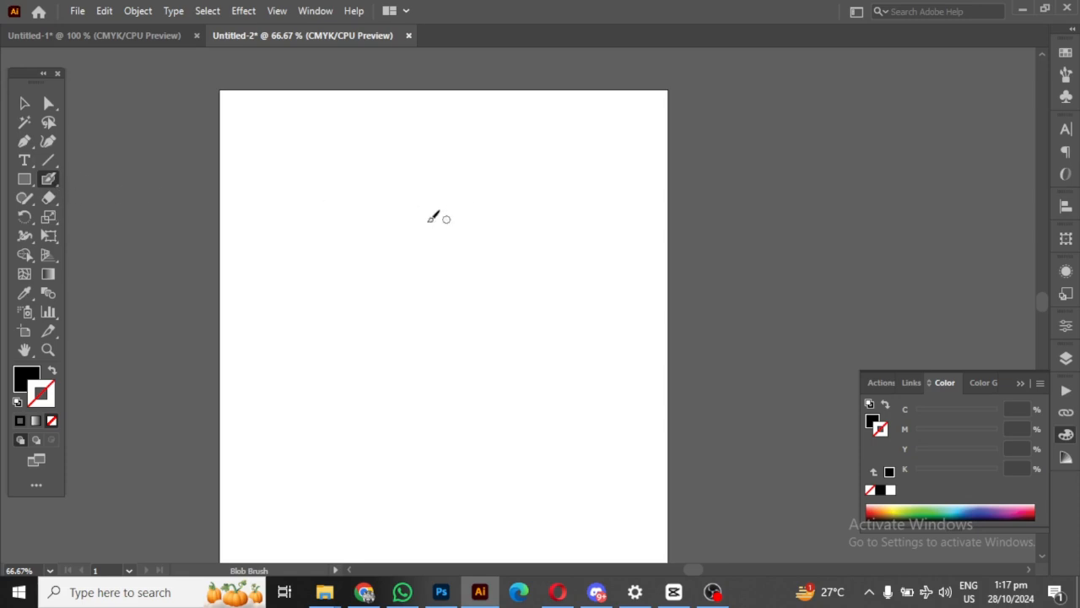
{"action": "double_click", "coordinate": [48, 179]}
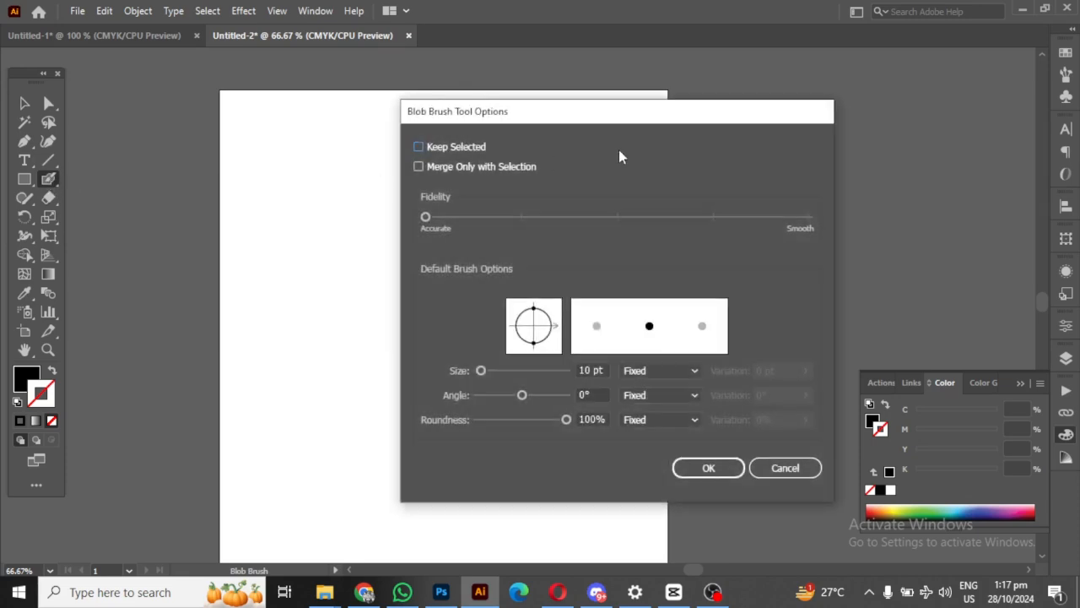
{"action": "left_click_drag", "start_coordinate": [535, 125], "coordinate": [654, 118]}
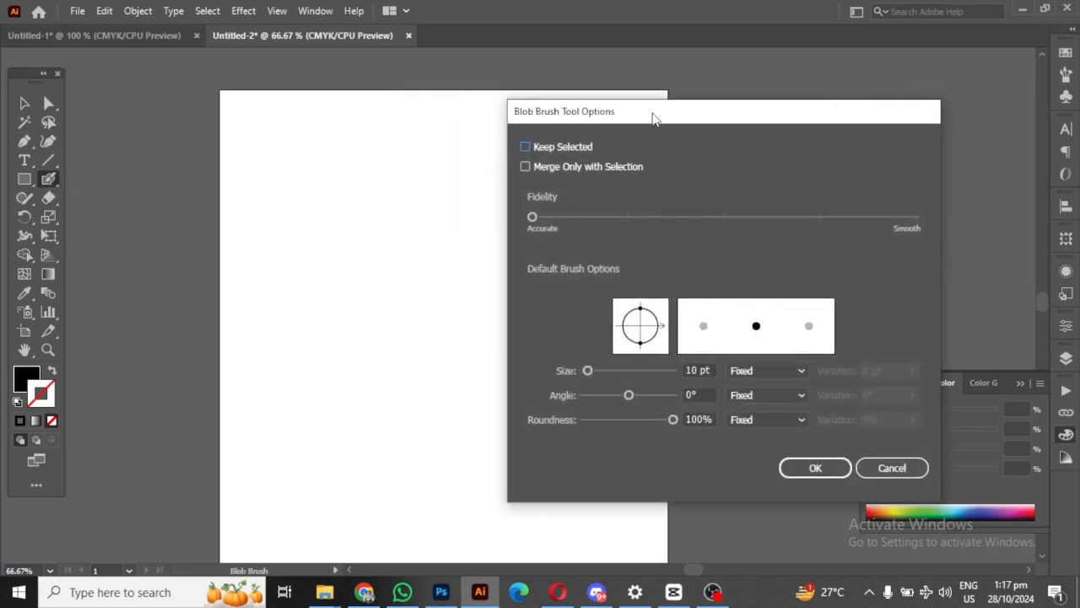
{"action": "left_click", "coordinate": [545, 147]}
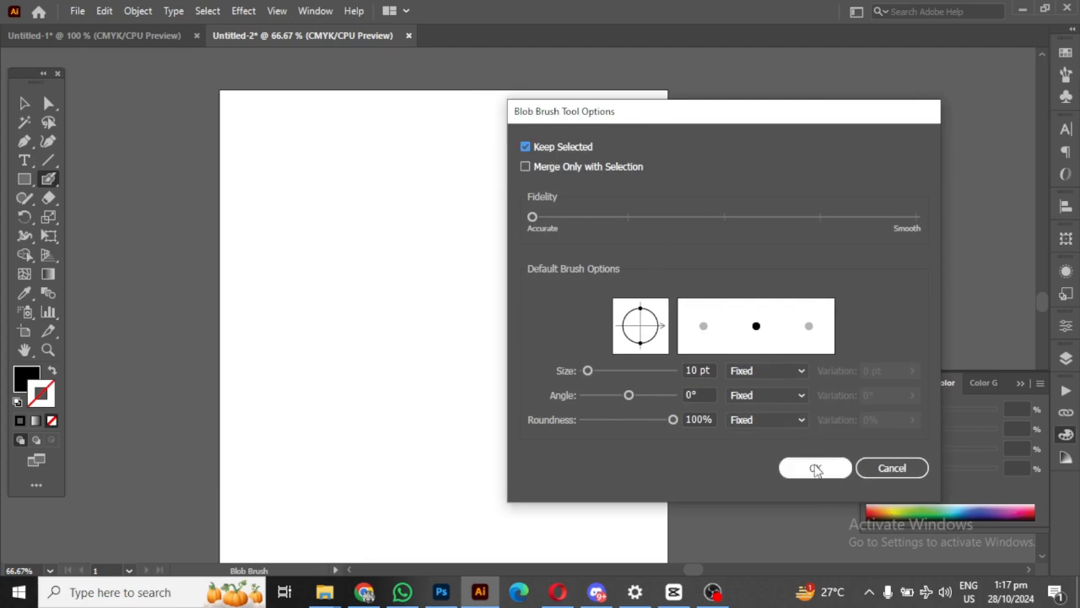
{"action": "left_click", "coordinate": [816, 468]}
{"action": "left_click_drag", "start_coordinate": [248, 163], "coordinate": [292, 259]}
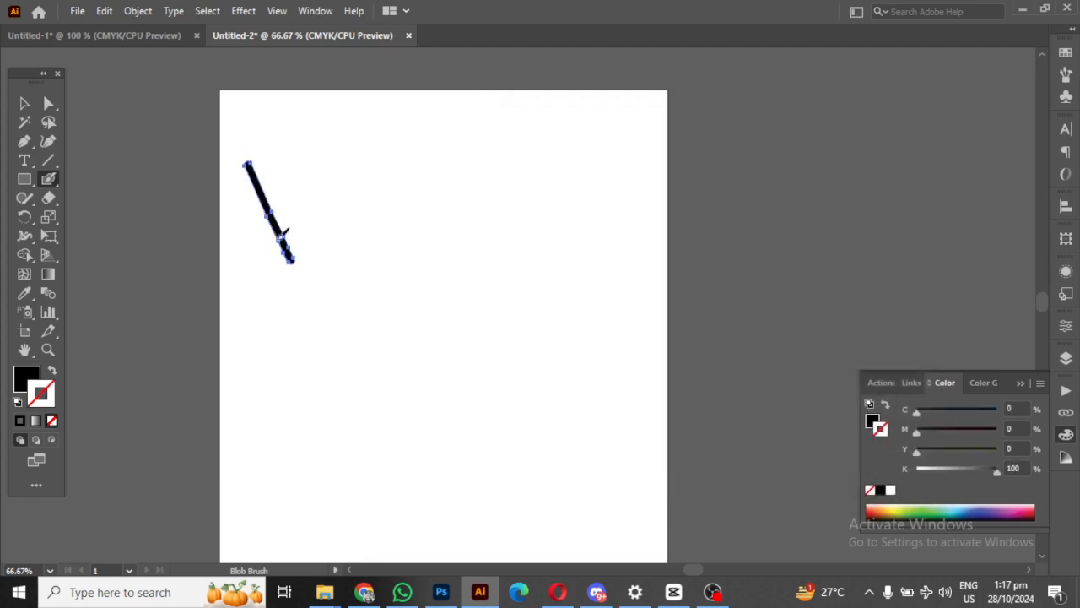
- Turn on Merge Only with Selection for the Blob Brush and draw a looping stroke across the diagonal line
{"action": "double_click", "coordinate": [49, 180]}
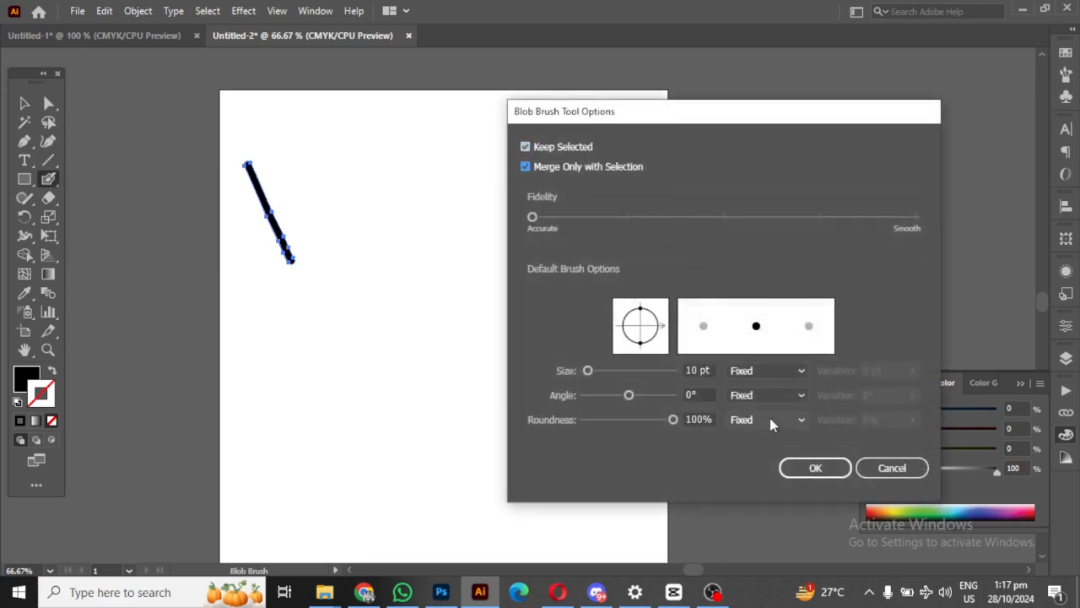
{"action": "left_click", "coordinate": [800, 467]}
{"action": "mouse_move", "coordinate": [250, 211]}
{"action": "left_mouse_down"}
{"action": "mouse_move", "coordinate": [369, 167]}
{"action": "mouse_move", "coordinate": [419, 217]}
{"action": "mouse_move", "coordinate": [427, 242]}
{"action": "mouse_move", "coordinate": [260, 268]}
{"action": "mouse_move", "coordinate": [272, 221]}
{"action": "mouse_move", "coordinate": [383, 177]}
{"action": "mouse_move", "coordinate": [358, 121]}
{"action": "mouse_move", "coordinate": [373, 206]}
{"action": "mouse_move", "coordinate": [455, 253]}
{"action": "mouse_move", "coordinate": [461, 201]}
{"action": "left_mouse_up"}
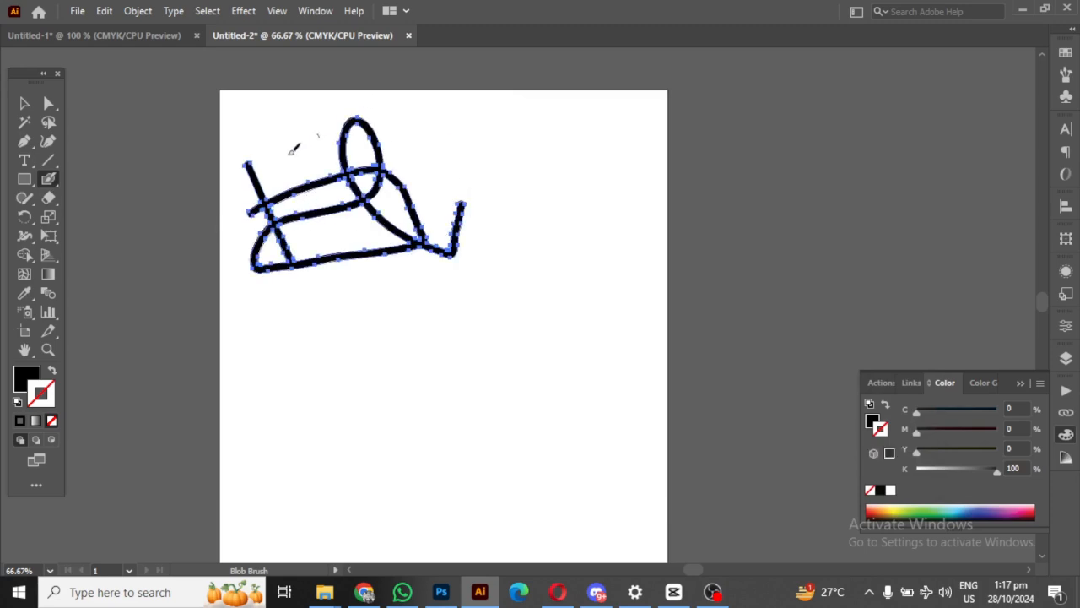
- Turn off Keep Selected and Merge Only with Selection, and set the Blob Brush Fidelity midway between Accurate and Smooth
{"action": "double_click", "coordinate": [48, 181]}
{"action": "left_click", "coordinate": [526, 167]}
{"action": "left_click", "coordinate": [525, 146]}
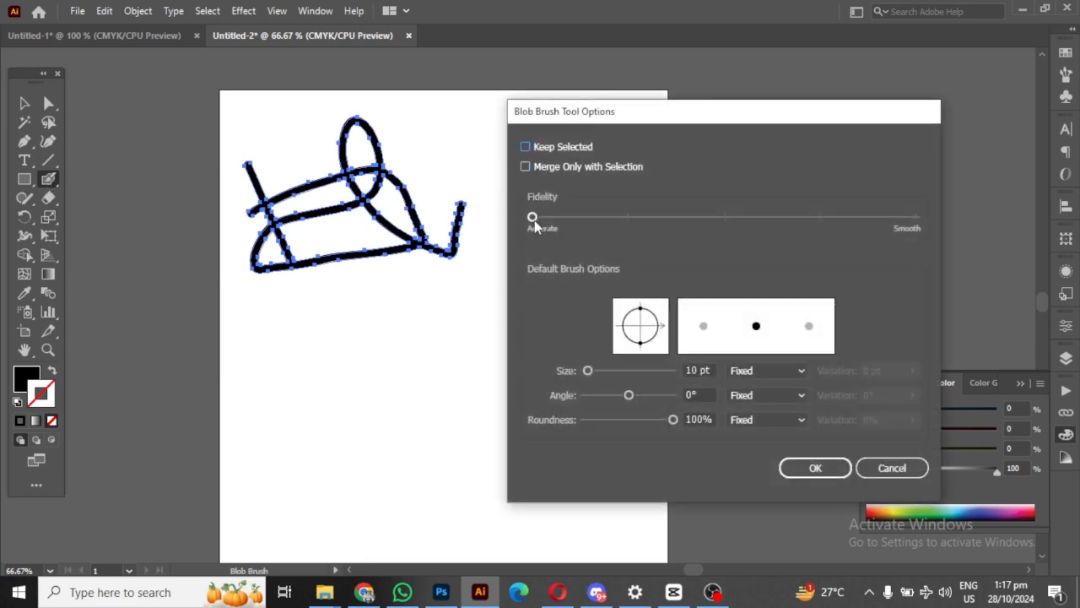
{"action": "left_click_drag", "start_coordinate": [533, 218], "coordinate": [725, 218]}
{"action": "left_click", "coordinate": [806, 470]}
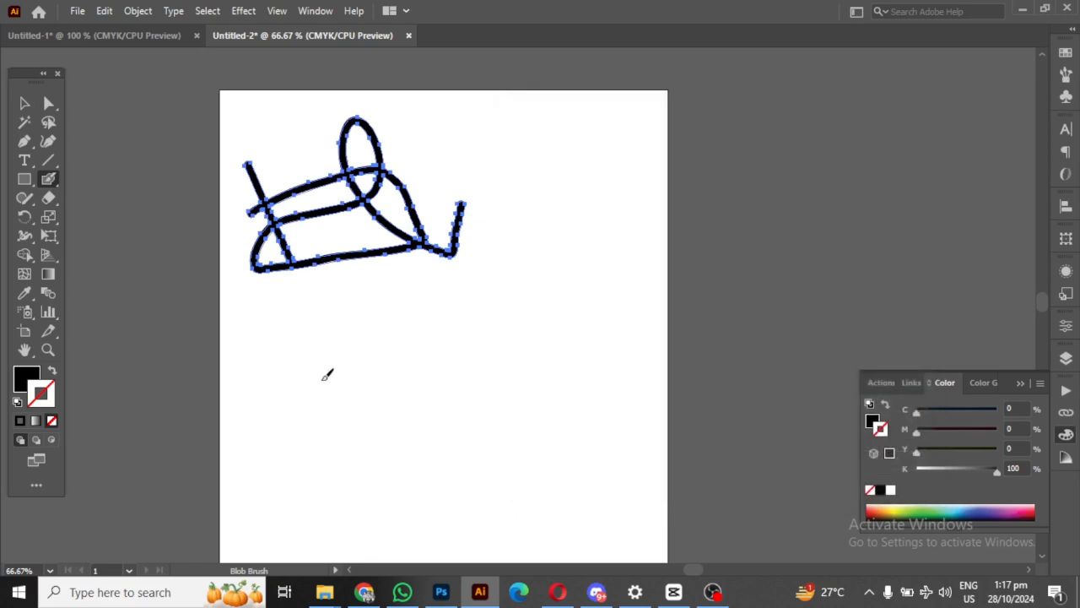
- Draw a smooth looping curve below the first scribble and script-like "kh" strokes beside it with the Blob Brush
{"action": "mouse_move", "coordinate": [314, 340]}
{"action": "left_mouse_down"}
{"action": "mouse_move", "coordinate": [393, 351]}
{"action": "mouse_move", "coordinate": [401, 291]}
{"action": "mouse_move", "coordinate": [352, 329]}
{"action": "mouse_move", "coordinate": [427, 410]}
{"action": "mouse_move", "coordinate": [505, 389]}
{"action": "left_mouse_up"}
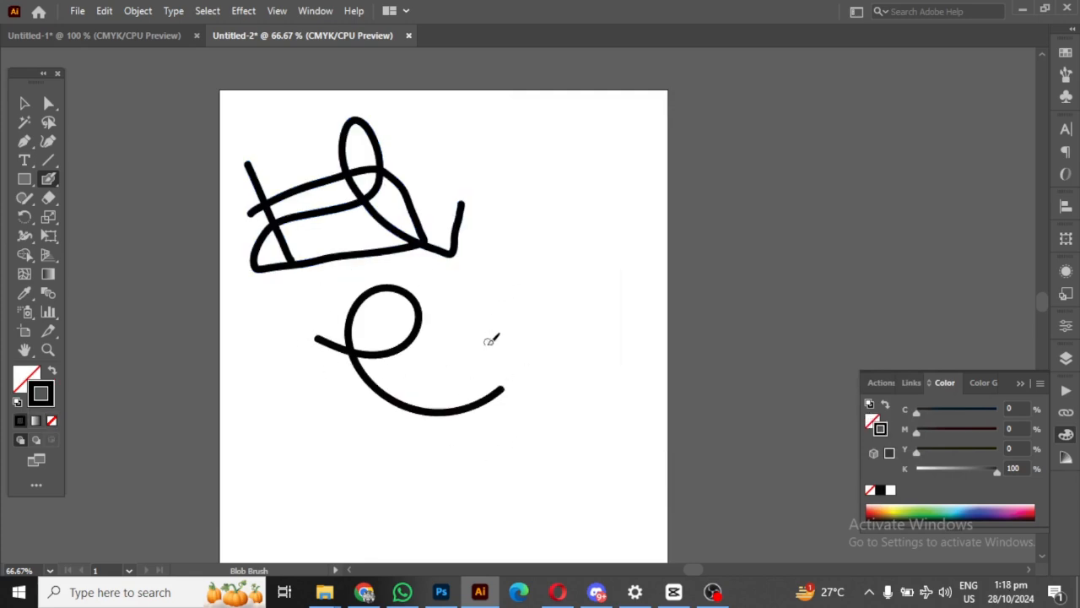
{"action": "mouse_move", "coordinate": [503, 354]}
{"action": "left_mouse_down"}
{"action": "mouse_move", "coordinate": [531, 232]}
{"action": "mouse_move", "coordinate": [521, 188]}
{"action": "mouse_move", "coordinate": [516, 231]}
{"action": "mouse_move", "coordinate": [550, 309]}
{"action": "mouse_move", "coordinate": [617, 364]}
{"action": "left_mouse_up"}
{"action": "mouse_move", "coordinate": [491, 318]}
{"action": "left_mouse_down"}
{"action": "mouse_move", "coordinate": [565, 261]}
{"action": "mouse_move", "coordinate": [580, 208]}
{"action": "mouse_move", "coordinate": [575, 311]}
{"action": "mouse_move", "coordinate": [573, 289]}
{"action": "mouse_move", "coordinate": [600, 264]}
{"action": "mouse_move", "coordinate": [610, 314]}
{"action": "left_mouse_up"}
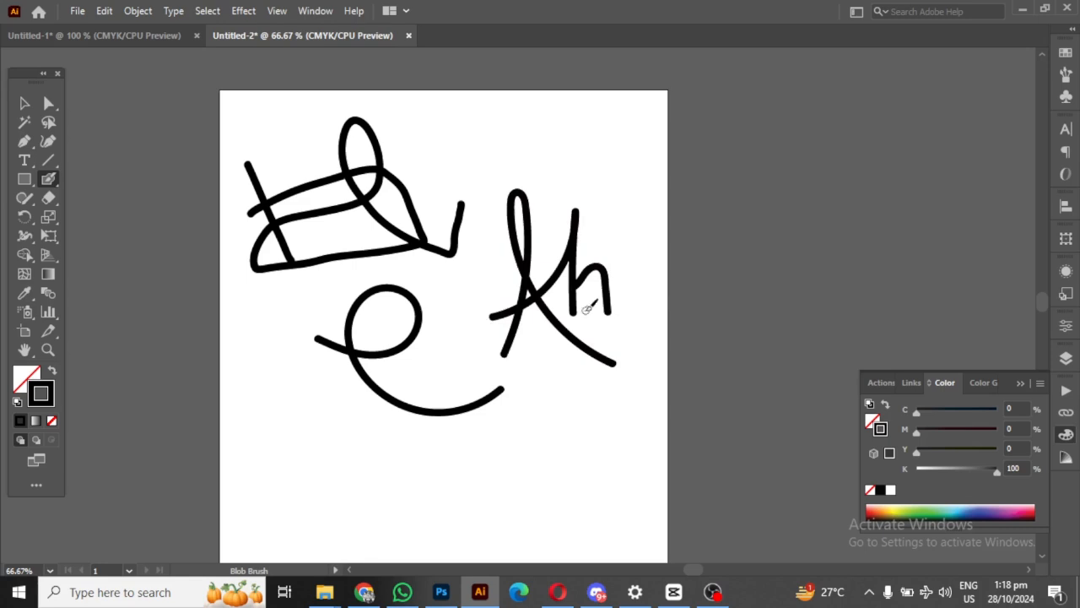
- Select all the Blob Brush strokes on the artboard and delete them
{"action": "left_click", "coordinate": [23, 103]}
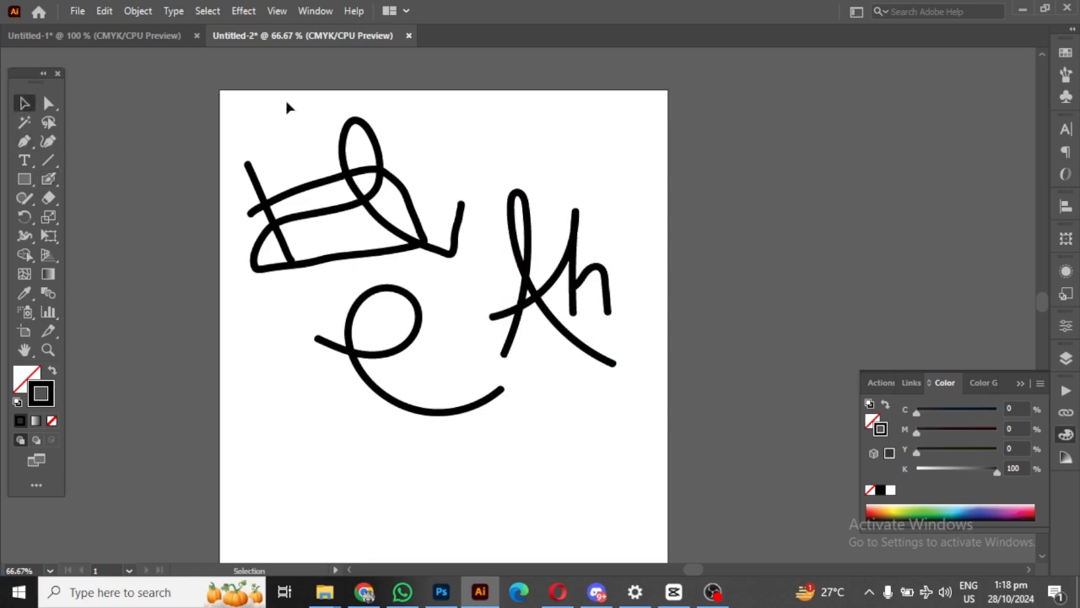
{"action": "mouse_move", "coordinate": [189, 105]}
{"action": "left_mouse_down"}
{"action": "mouse_move", "coordinate": [760, 542]}
{"action": "mouse_move", "coordinate": [675, 496]}
{"action": "mouse_move", "coordinate": [712, 480]}
{"action": "left_mouse_up"}
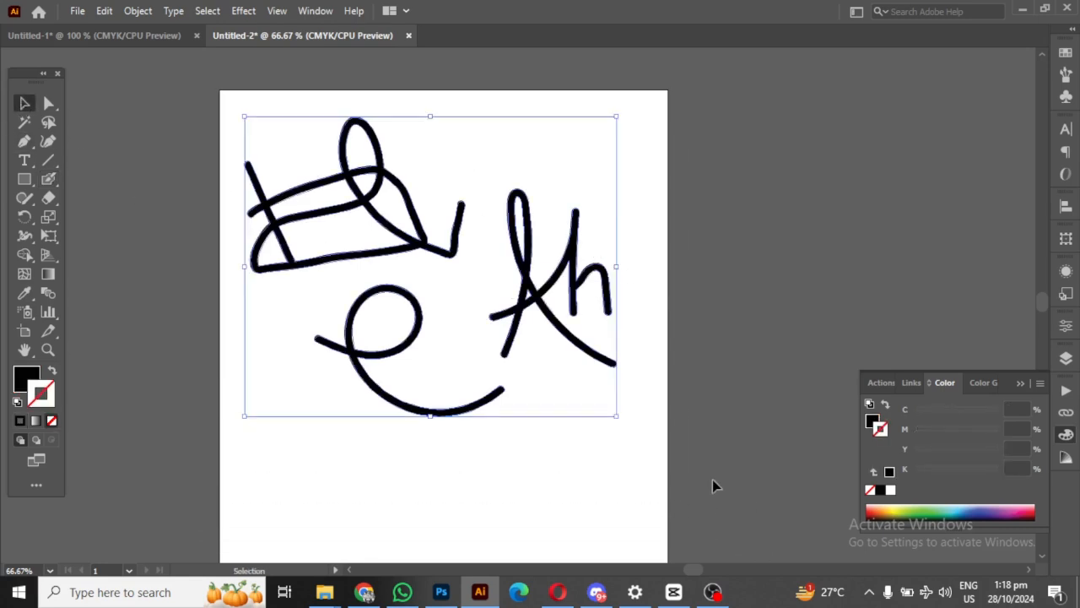
{"action": "key", "text": "Delete"}
- Set the Blob Brush Fidelity to the midpoint, with a 7 pt size, 11° angle and 18% roundness
{"action": "double_click", "coordinate": [44, 182]}
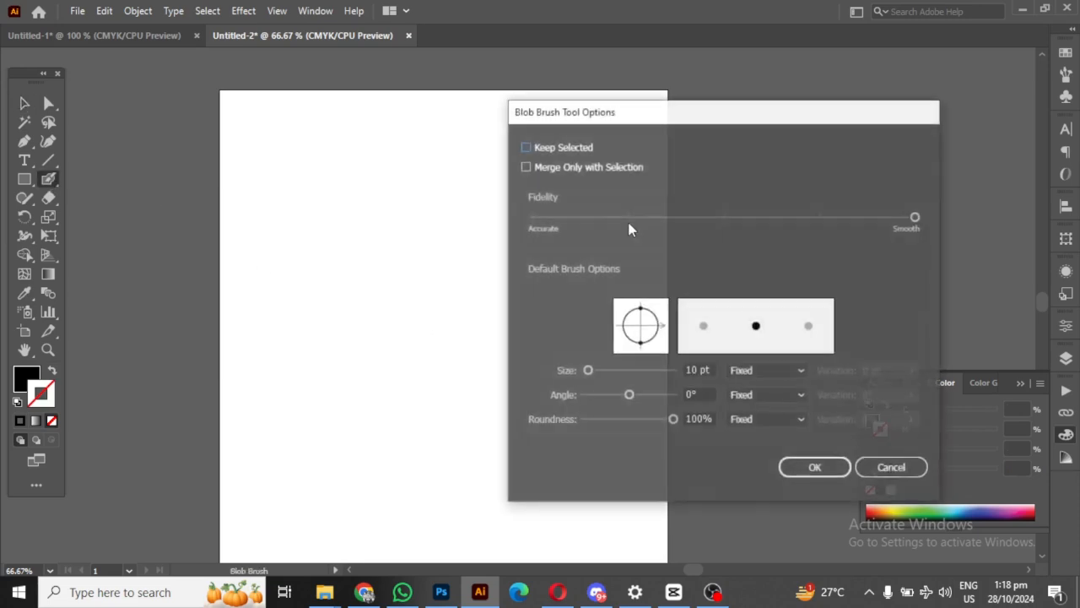
{"action": "left_click_drag", "start_coordinate": [912, 217], "coordinate": [804, 225]}
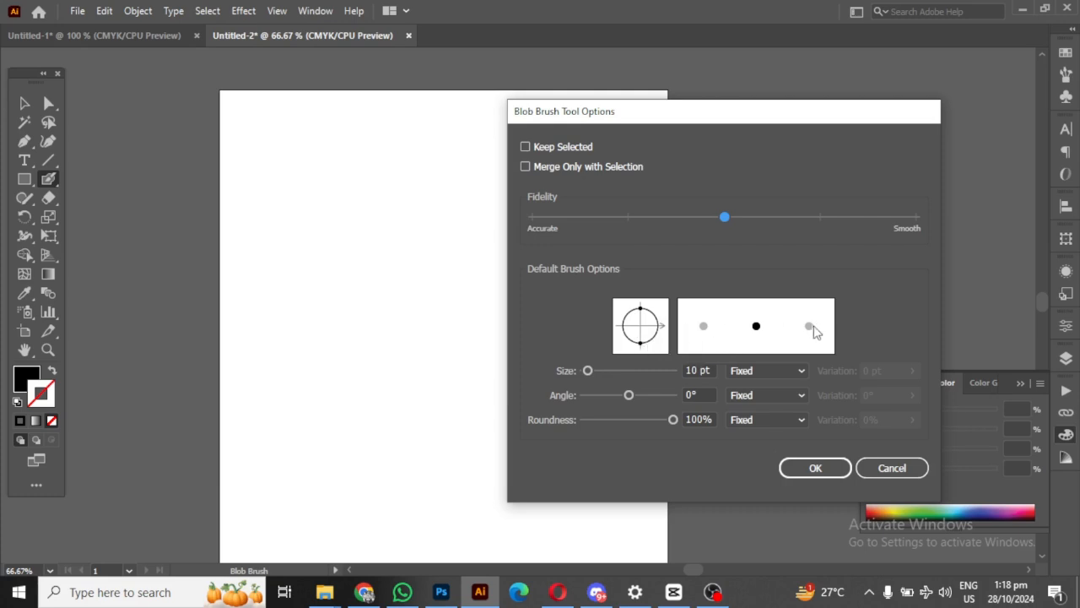
{"action": "left_click", "coordinate": [591, 372]}
{"action": "mouse_move", "coordinate": [591, 375]}
{"action": "left_mouse_down"}
{"action": "mouse_move", "coordinate": [608, 376]}
{"action": "mouse_move", "coordinate": [587, 382]}
{"action": "mouse_move", "coordinate": [594, 376]}
{"action": "mouse_move", "coordinate": [601, 395]}
{"action": "mouse_move", "coordinate": [640, 395]}
{"action": "mouse_move", "coordinate": [624, 395]}
{"action": "mouse_move", "coordinate": [619, 422]}
{"action": "mouse_move", "coordinate": [641, 422]}
{"action": "mouse_move", "coordinate": [590, 422]}
{"action": "mouse_move", "coordinate": [601, 428]}
{"action": "left_mouse_up"}
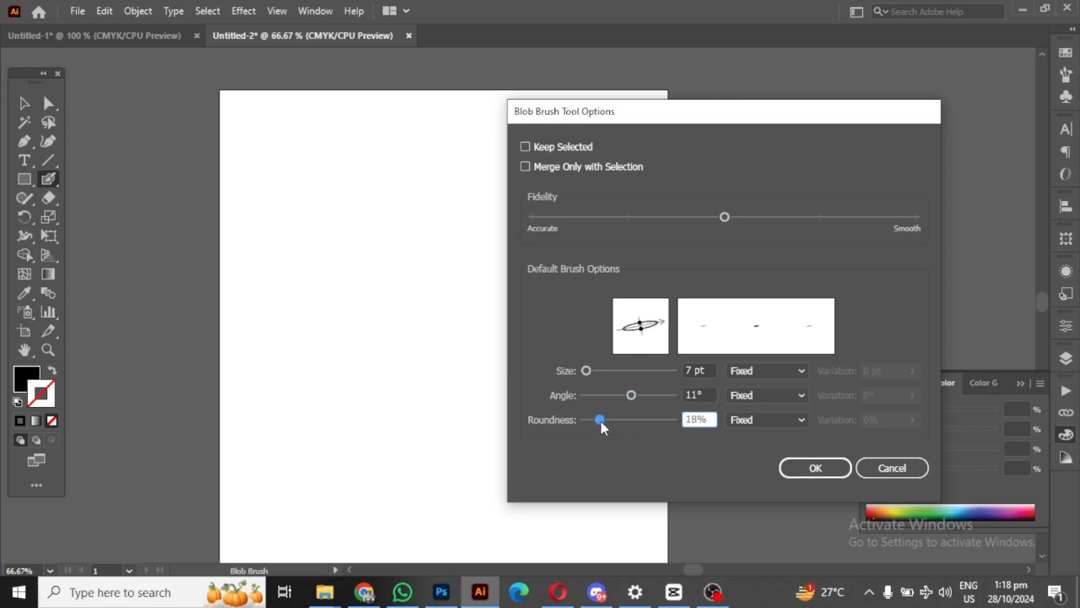
{"action": "left_click", "coordinate": [817, 467]}
- Draw a slanted straight stroke near the artboard's middle and a sharp-cornered curved stroke across it with the Blob Brush
{"action": "left_click_drag", "start_coordinate": [497, 224], "coordinate": [518, 349]}
{"action": "key", "text": "shift+x"}
{"action": "mouse_move", "coordinate": [449, 271]}
{"action": "left_mouse_down"}
{"action": "mouse_move", "coordinate": [501, 265]}
{"action": "mouse_move", "coordinate": [563, 230]}
{"action": "mouse_move", "coordinate": [445, 336]}
{"action": "left_mouse_up"}
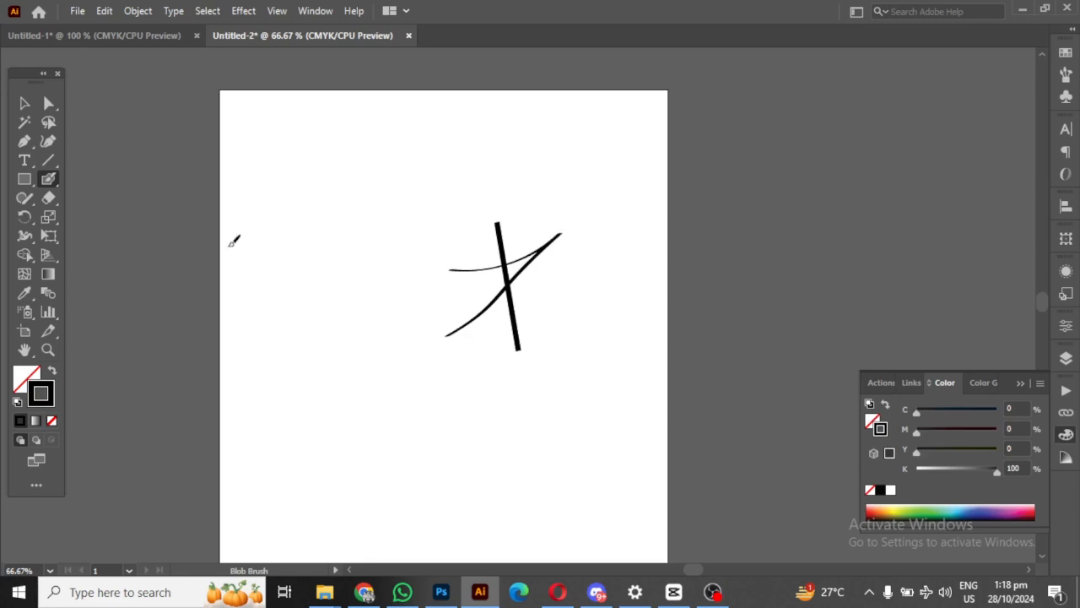
- Delete the crossed test strokes from the artboard
{"action": "left_click", "coordinate": [25, 103]}
{"action": "mouse_move", "coordinate": [412, 174]}
{"action": "left_mouse_down"}
{"action": "mouse_move", "coordinate": [562, 376]}
{"action": "mouse_move", "coordinate": [615, 414]}
{"action": "left_mouse_up"}
{"action": "key", "text": "Delete"}
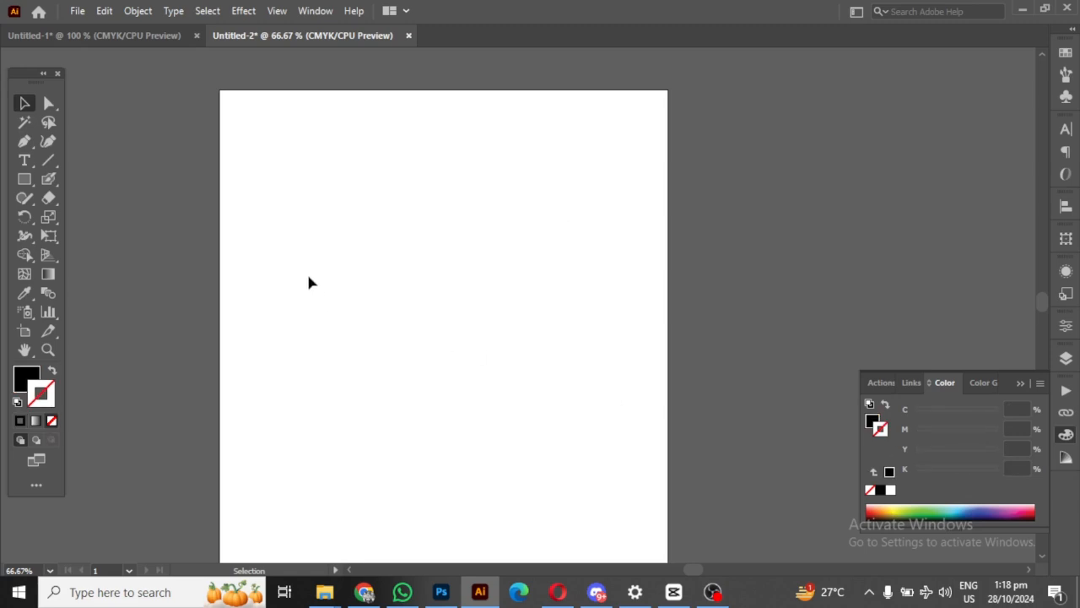
- Draw a tall hooked calligraphic stroke, a shallow bowl-shaped curve to its left and a small diamond outline below the curve with the Blob Brush
{"action": "left_click", "coordinate": [48, 179]}
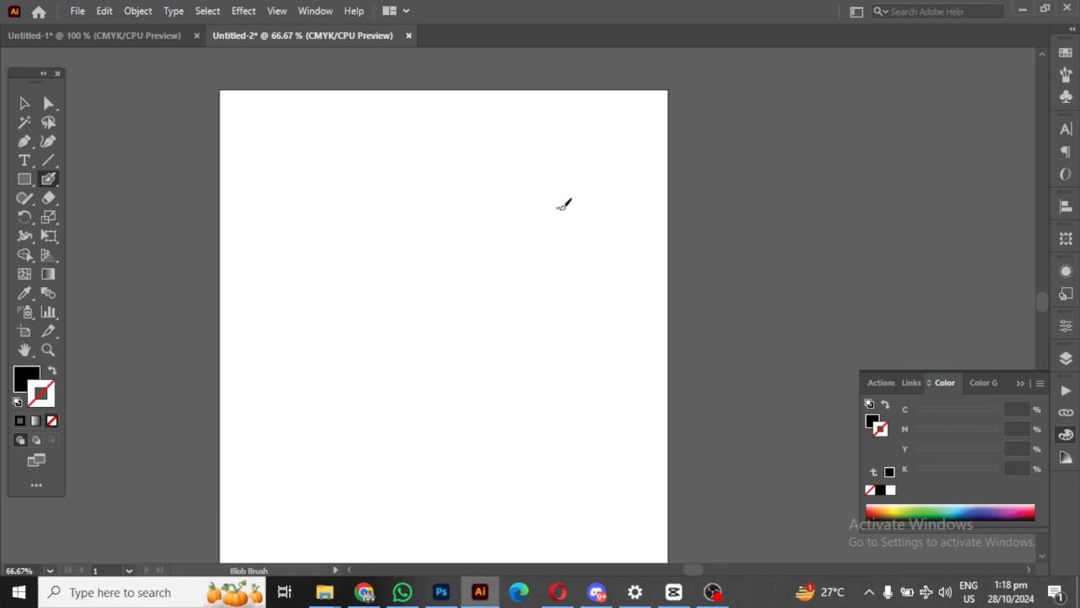
{"action": "mouse_move", "coordinate": [560, 207]}
{"action": "left_mouse_down"}
{"action": "mouse_move", "coordinate": [550, 138]}
{"action": "mouse_move", "coordinate": [536, 313]}
{"action": "mouse_move", "coordinate": [498, 379]}
{"action": "left_mouse_up"}
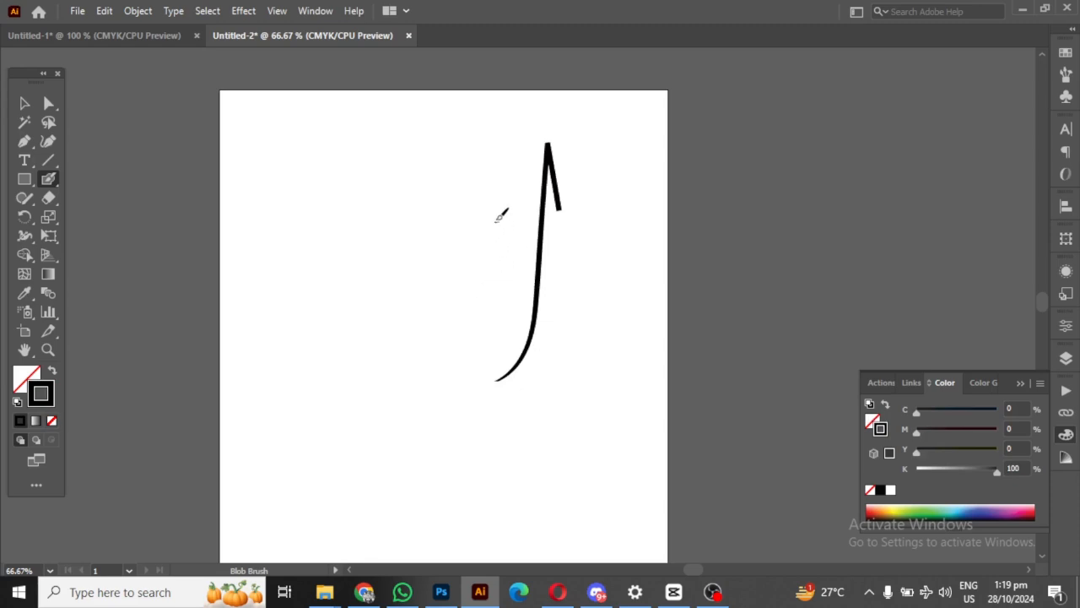
{"action": "mouse_move", "coordinate": [497, 225]}
{"action": "left_mouse_down"}
{"action": "mouse_move", "coordinate": [503, 254]}
{"action": "mouse_move", "coordinate": [477, 278]}
{"action": "mouse_move", "coordinate": [367, 284]}
{"action": "left_mouse_up"}
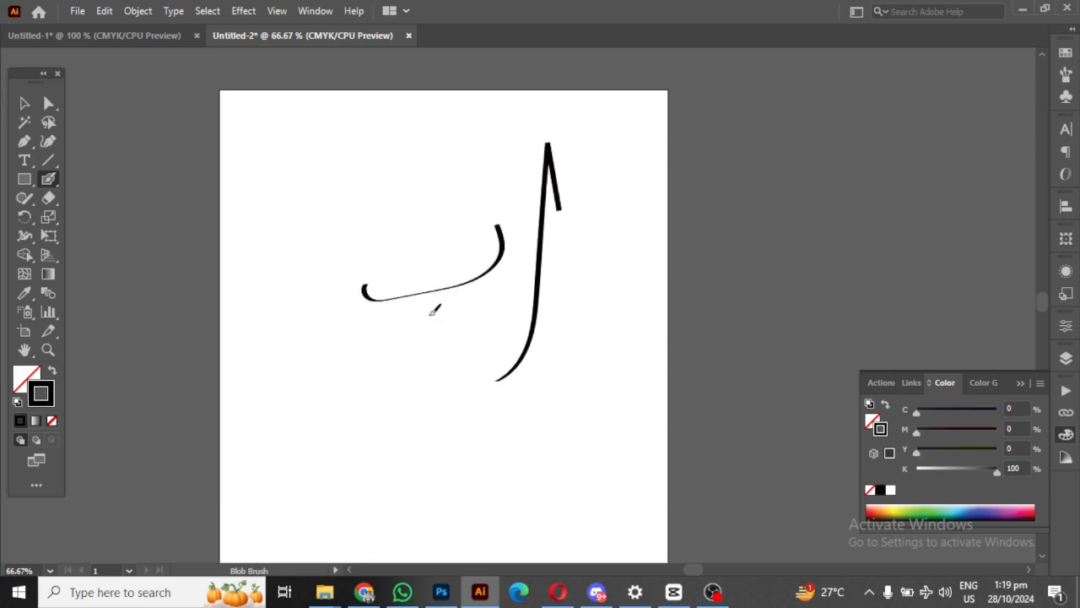
{"action": "mouse_move", "coordinate": [454, 302]}
{"action": "left_mouse_down"}
{"action": "mouse_move", "coordinate": [466, 315]}
{"action": "mouse_move", "coordinate": [437, 326]}
{"action": "mouse_move", "coordinate": [464, 324]}
{"action": "mouse_move", "coordinate": [466, 314]}
{"action": "mouse_move", "coordinate": [462, 338]}
{"action": "left_mouse_up"}
- Set the Blob Brush Size behaviour to Random in the tool options
{"action": "left_click", "coordinate": [47, 187]}
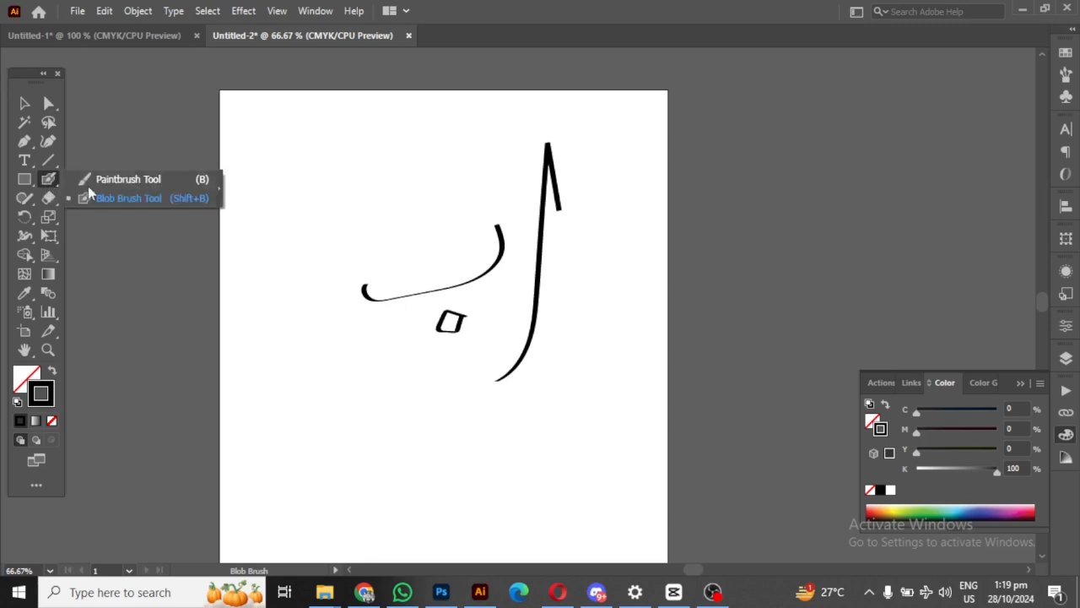
{"action": "left_click", "coordinate": [100, 201]}
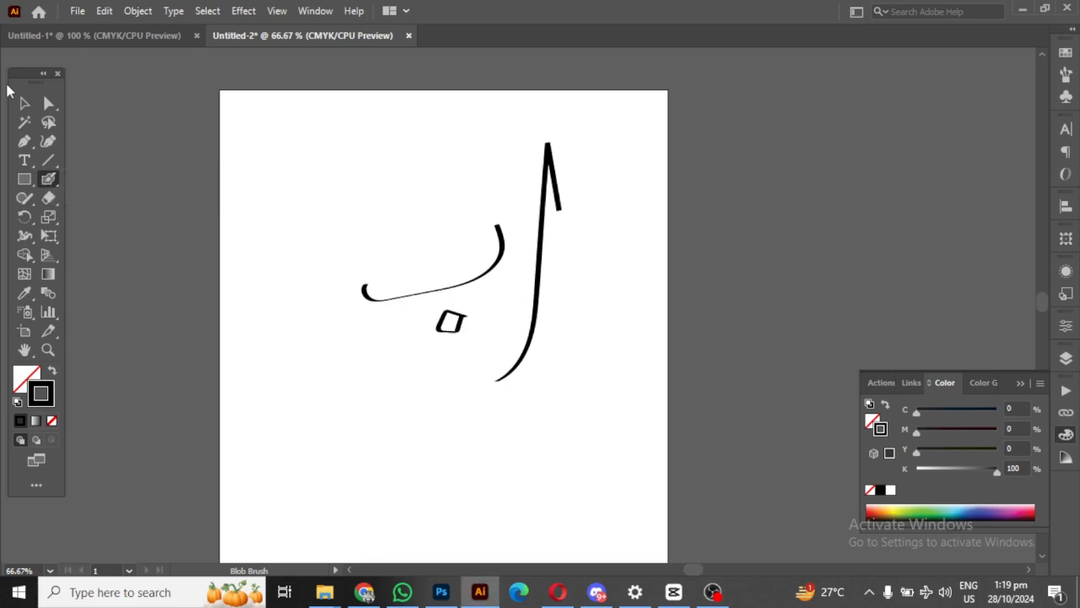
{"action": "double_click", "coordinate": [48, 179]}
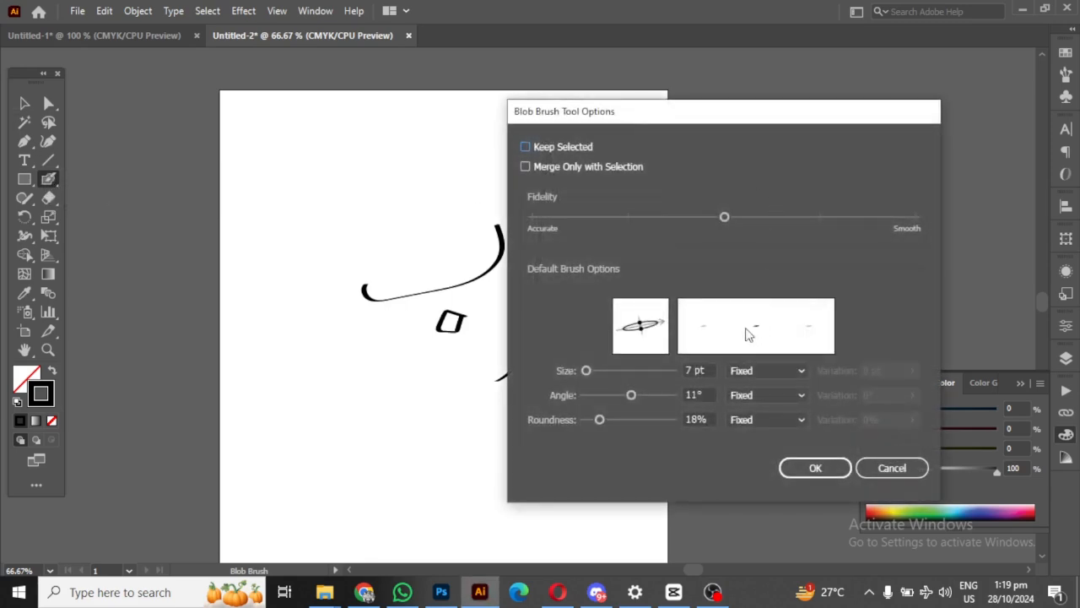
{"action": "left_click", "coordinate": [789, 371]}
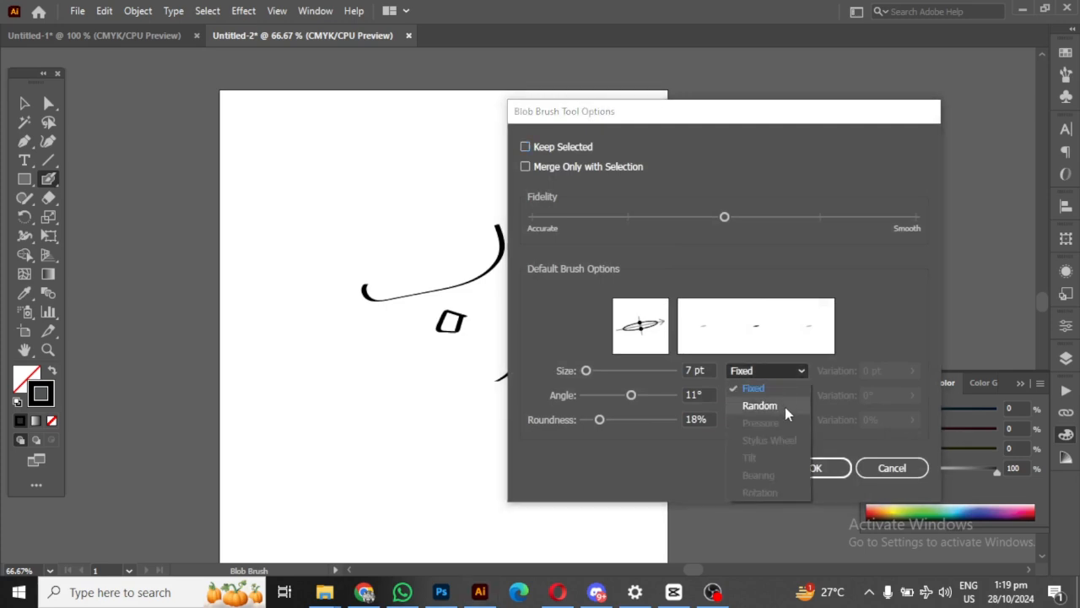
{"action": "left_click", "coordinate": [784, 407]}
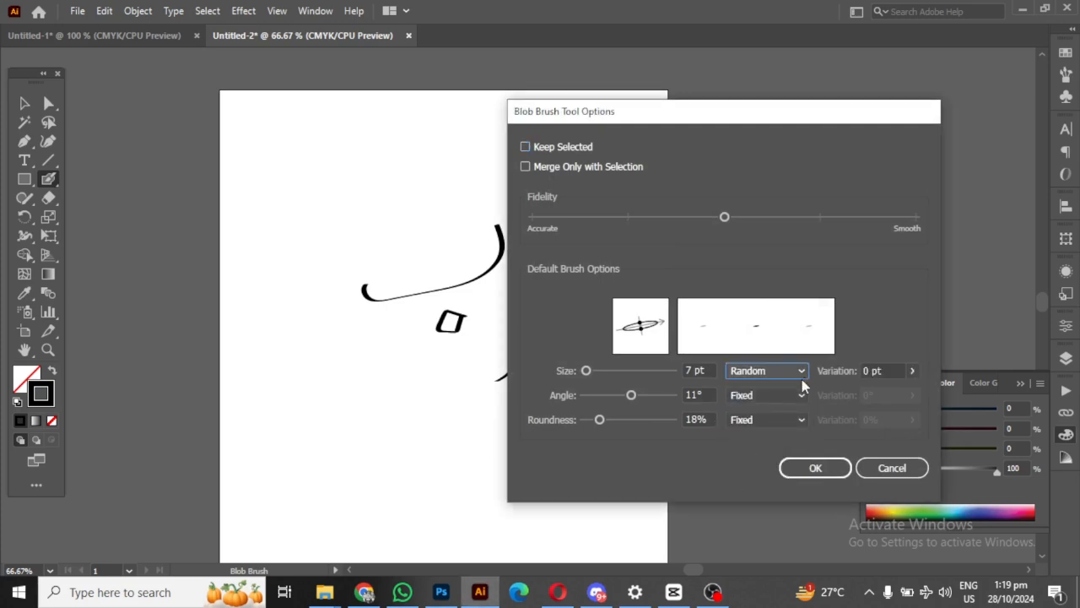
{"action": "left_click", "coordinate": [813, 467]}
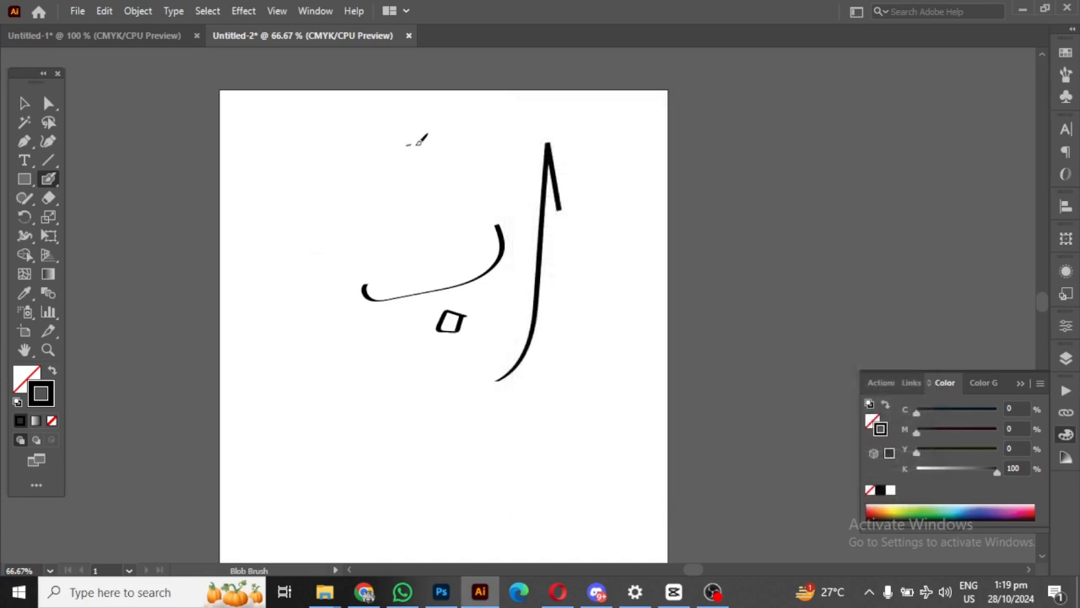
- Draw a second tall hooked stroke and several Arabic-style curves with short dashes in the artboard's upper left
{"action": "mouse_move", "coordinate": [437, 197]}
{"action": "left_mouse_down"}
{"action": "mouse_move", "coordinate": [421, 130]}
{"action": "mouse_move", "coordinate": [413, 284]}
{"action": "left_mouse_up"}
{"action": "mouse_move", "coordinate": [401, 200]}
{"action": "left_mouse_down"}
{"action": "mouse_move", "coordinate": [363, 237]}
{"action": "mouse_move", "coordinate": [316, 252]}
{"action": "mouse_move", "coordinate": [369, 254]}
{"action": "left_mouse_up"}
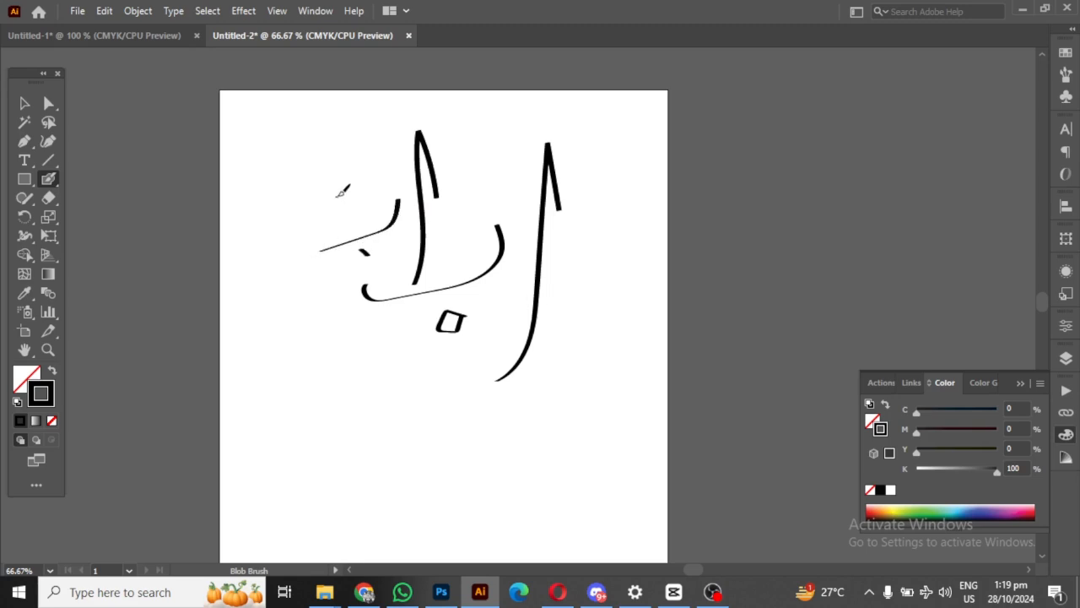
{"action": "left_click_drag", "start_coordinate": [340, 193], "coordinate": [259, 244]}
{"action": "mouse_move", "coordinate": [279, 200]}
{"action": "left_mouse_down"}
{"action": "mouse_move", "coordinate": [292, 211]}
{"action": "mouse_move", "coordinate": [315, 202]}
{"action": "left_mouse_up"}
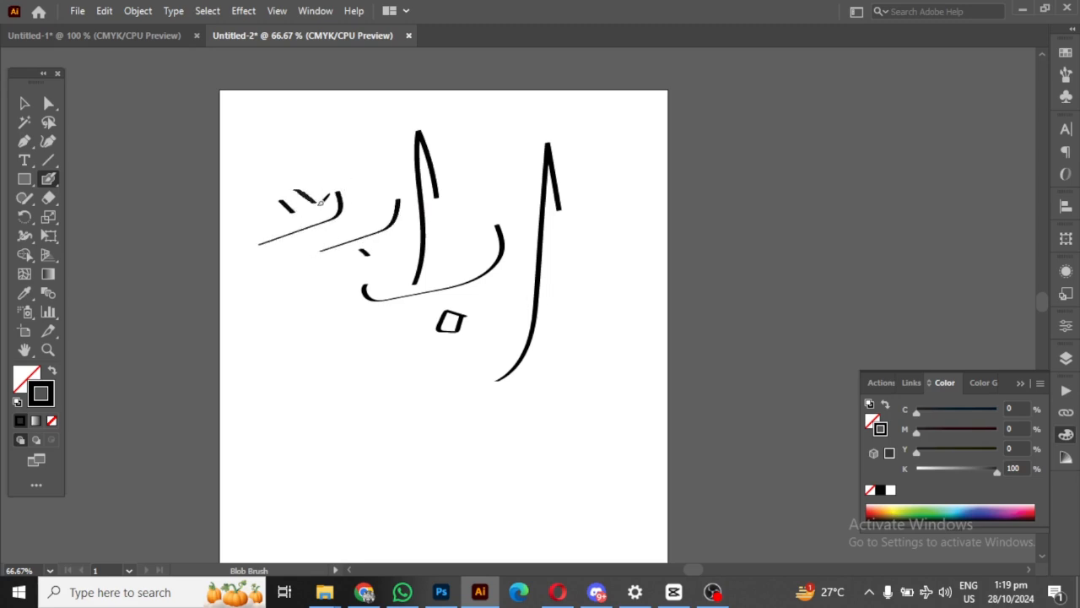
{"action": "left_click_drag", "start_coordinate": [319, 286], "coordinate": [230, 318]}
- Draw a row of slanted parallel strokes ending in a zigzag below the calligraphic curves
{"action": "left_click_drag", "start_coordinate": [304, 341], "coordinate": [333, 398]}
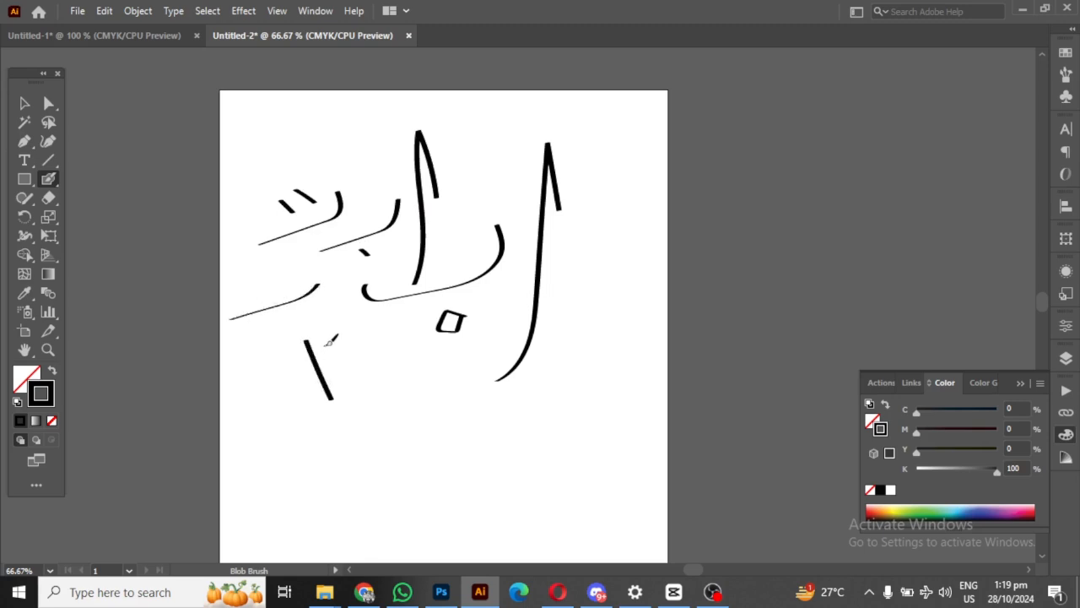
{"action": "mouse_move", "coordinate": [327, 345]}
{"action": "left_mouse_down"}
{"action": "mouse_move", "coordinate": [350, 395]}
{"action": "mouse_move", "coordinate": [368, 402]}
{"action": "left_mouse_up"}
{"action": "left_click_drag", "start_coordinate": [366, 360], "coordinate": [397, 412]}
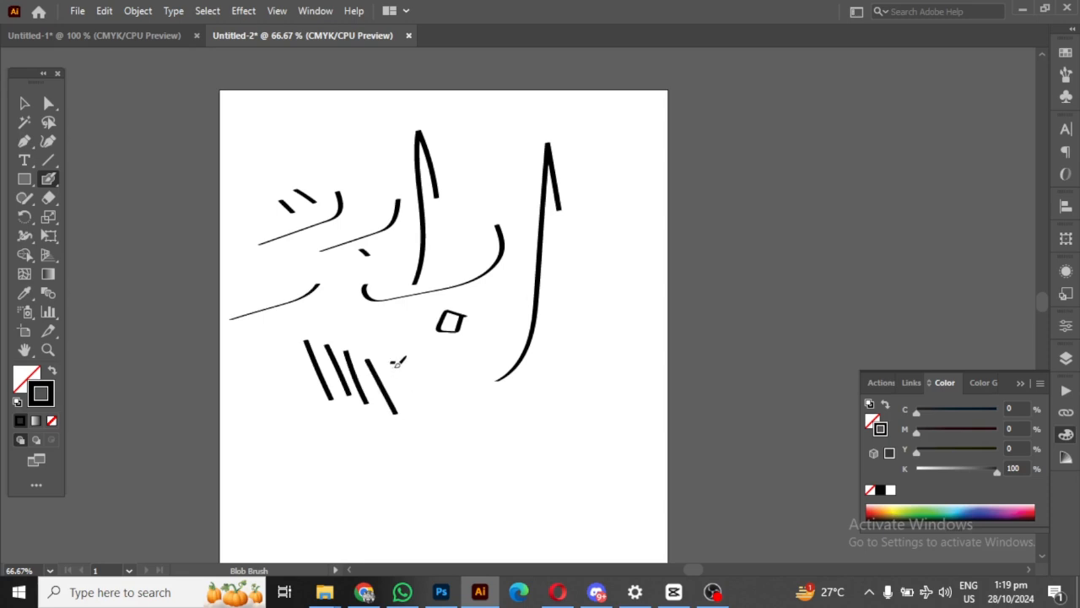
{"action": "mouse_move", "coordinate": [397, 361]}
{"action": "left_mouse_down"}
{"action": "mouse_move", "coordinate": [422, 415]}
{"action": "mouse_move", "coordinate": [452, 428]}
{"action": "left_mouse_up"}
{"action": "mouse_move", "coordinate": [426, 351]}
{"action": "left_mouse_down"}
{"action": "mouse_move", "coordinate": [473, 392]}
{"action": "mouse_move", "coordinate": [479, 420]}
{"action": "mouse_move", "coordinate": [506, 413]}
{"action": "left_mouse_up"}
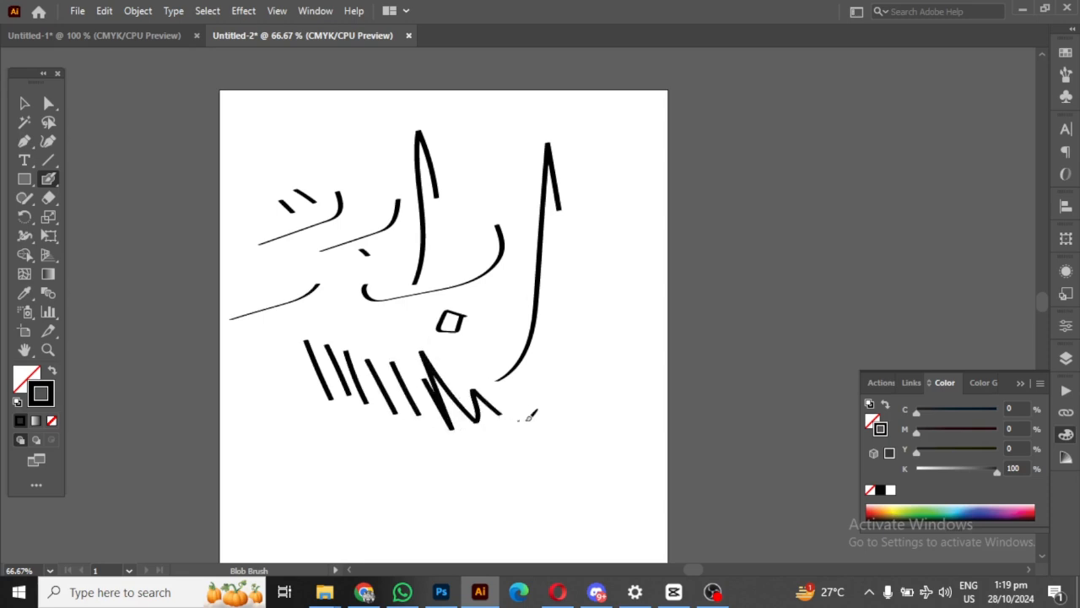
- Set the Blob Brush Angle and Roundness to Random, and draw a near-vertical line crossed by a script-like stroke at the artboard's right side
{"action": "double_click", "coordinate": [51, 180]}
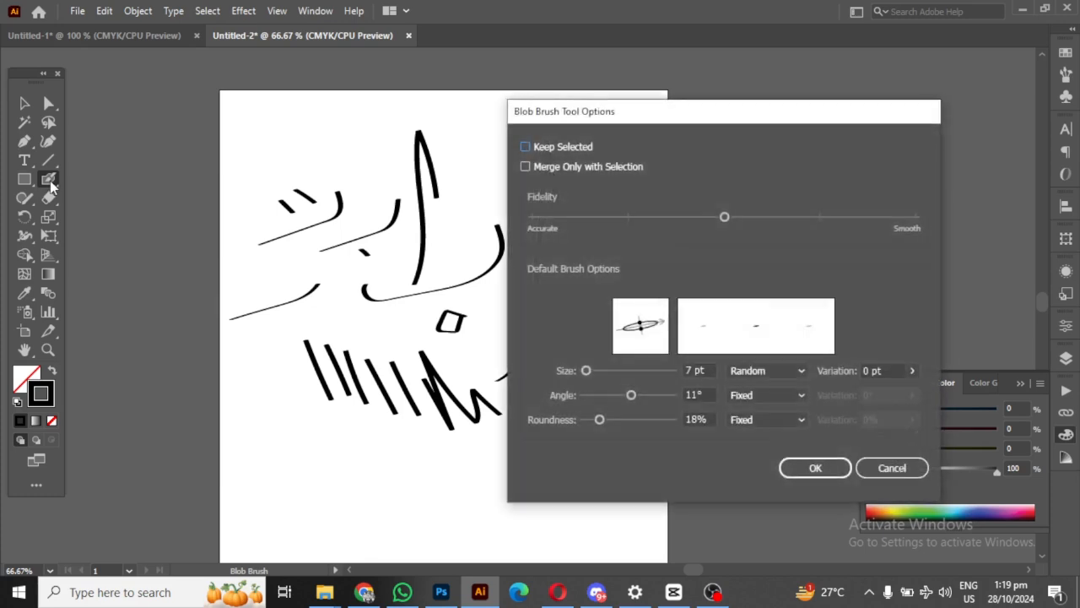
{"action": "left_click", "coordinate": [774, 369]}
{"action": "left_click", "coordinate": [775, 369]}
{"action": "left_click", "coordinate": [779, 394]}
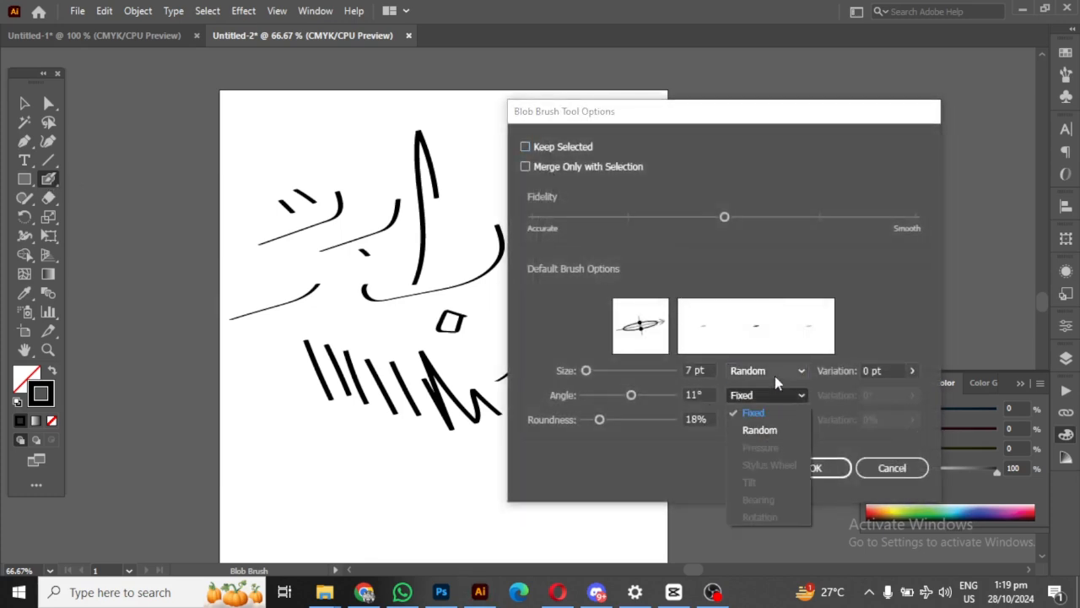
{"action": "left_click", "coordinate": [782, 429]}
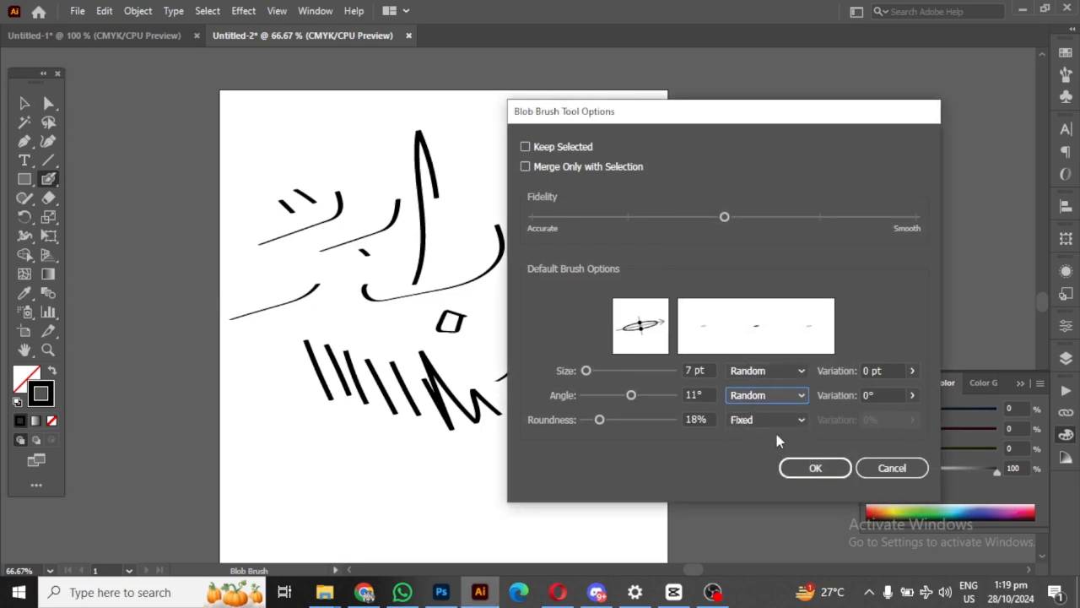
{"action": "left_click", "coordinate": [772, 420]}
{"action": "left_click", "coordinate": [775, 457]}
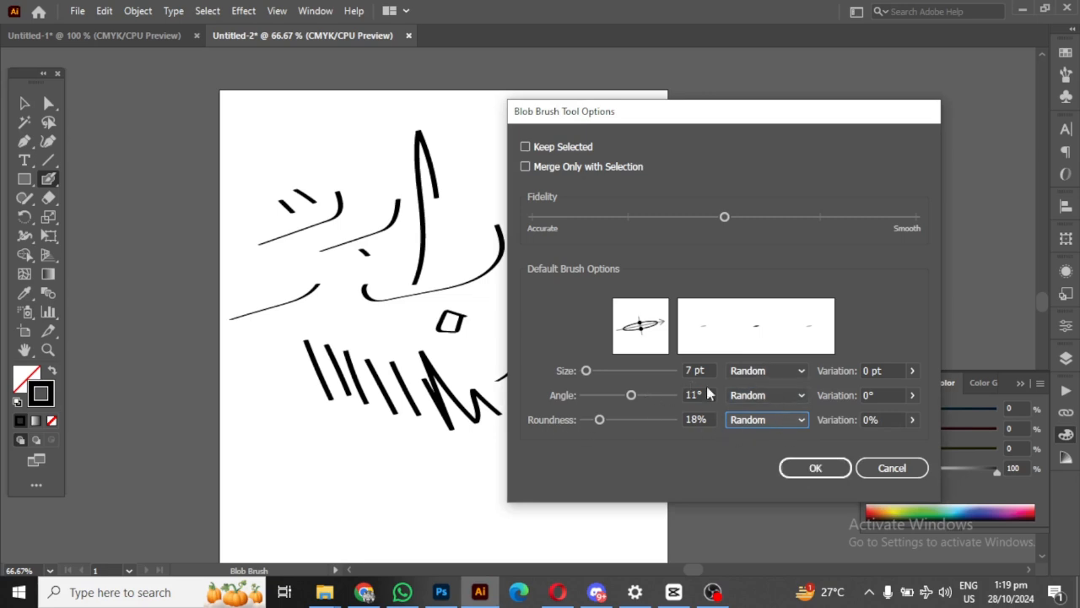
{"action": "left_click", "coordinate": [816, 468]}
{"action": "left_click_drag", "start_coordinate": [619, 280], "coordinate": [639, 402]}
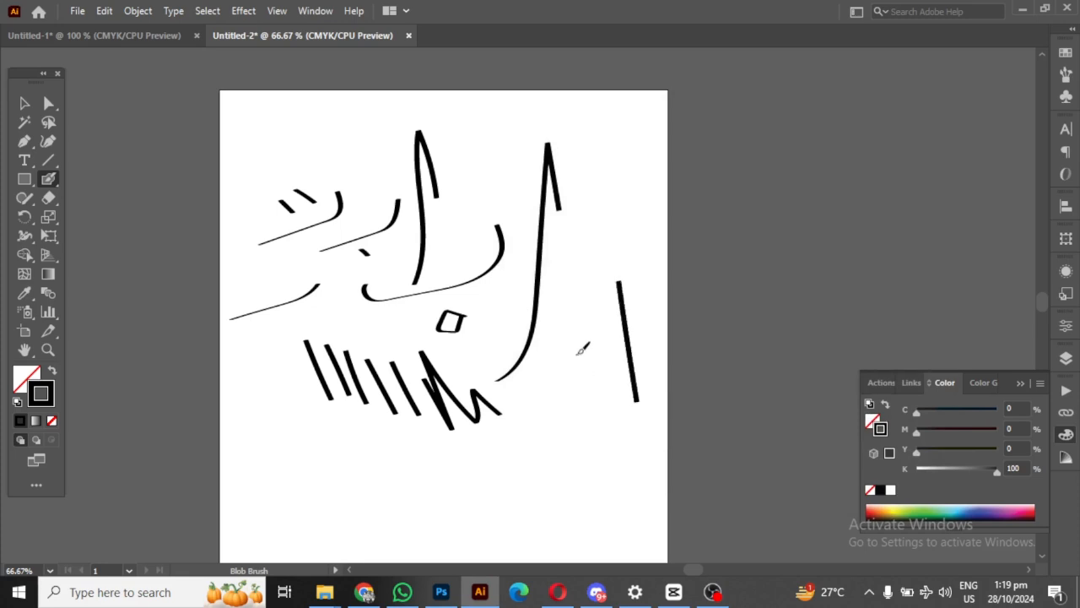
{"action": "mouse_move", "coordinate": [575, 346]}
{"action": "left_mouse_down"}
{"action": "mouse_move", "coordinate": [640, 310]}
{"action": "mouse_move", "coordinate": [596, 384]}
{"action": "mouse_move", "coordinate": [581, 371]}
{"action": "mouse_move", "coordinate": [584, 397]}
{"action": "mouse_move", "coordinate": [569, 389]}
{"action": "mouse_move", "coordinate": [568, 412]}
{"action": "mouse_move", "coordinate": [557, 401]}
{"action": "mouse_move", "coordinate": [575, 435]}
{"action": "mouse_move", "coordinate": [541, 524]}
{"action": "left_mouse_up"}
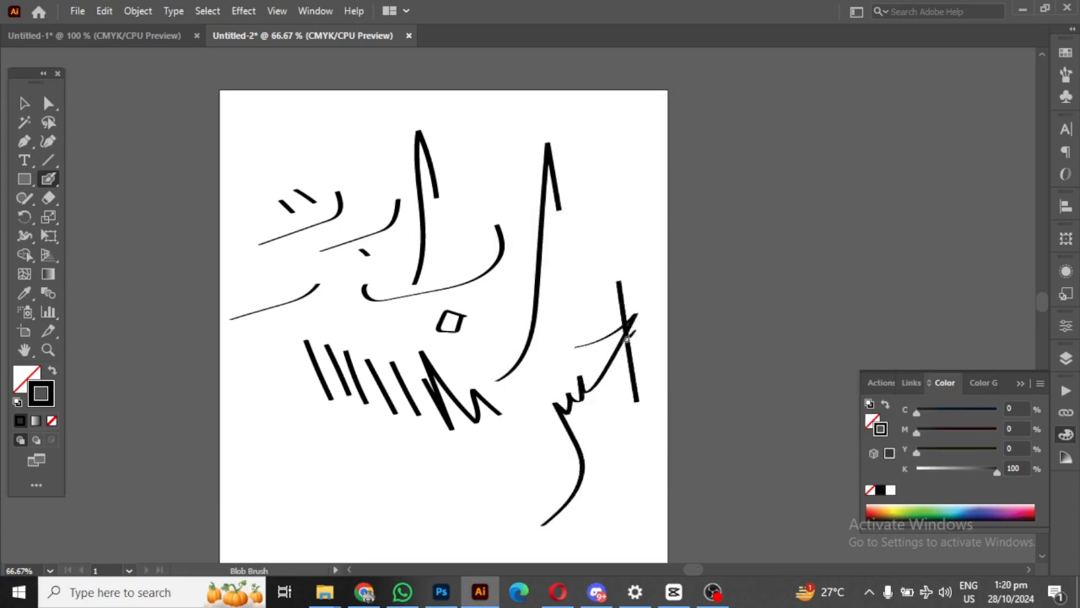
- Select all the calligraphic strokes with Direct Selection and delete them
{"action": "left_click", "coordinate": [49, 103]}
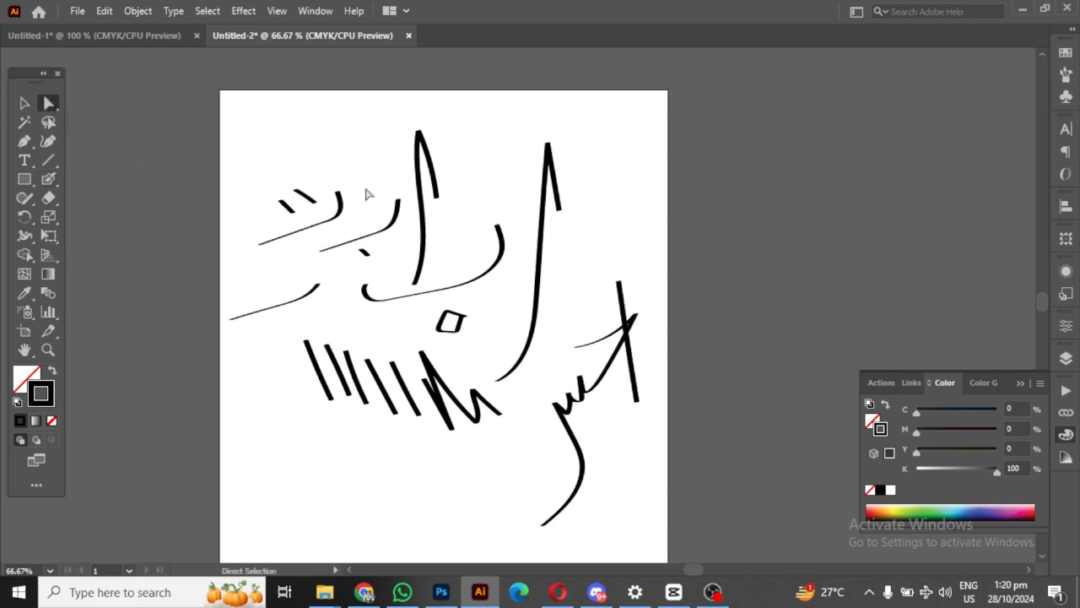
{"action": "scroll", "coordinate": [472, 338], "scroll_direction": "down", "scroll_amount": 3}
{"action": "left_click_drag", "start_coordinate": [701, 487], "coordinate": [700, 493]}
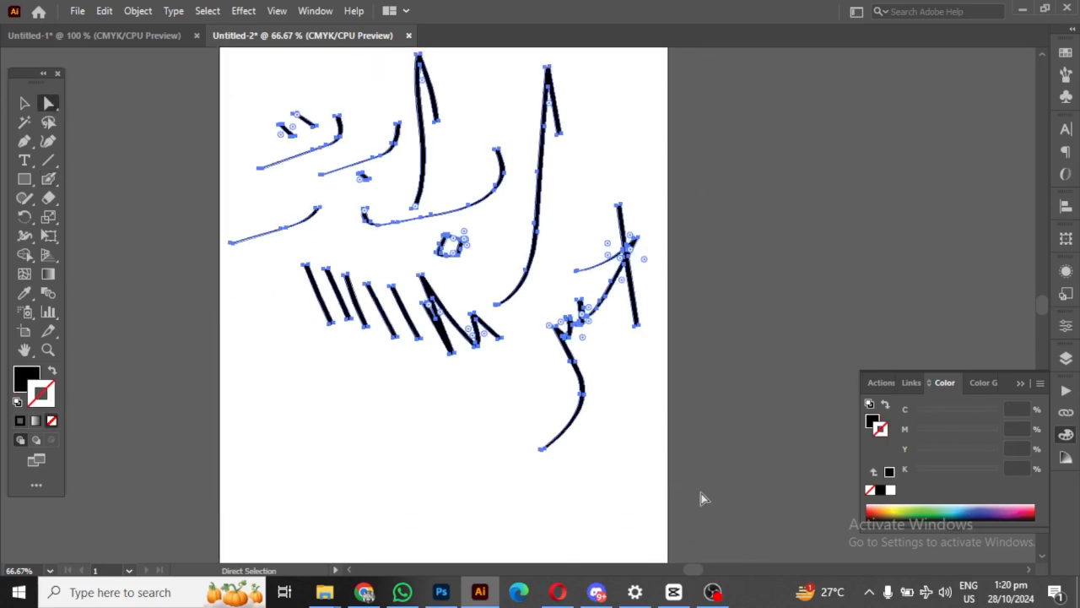
{"action": "key", "text": "Delete"}
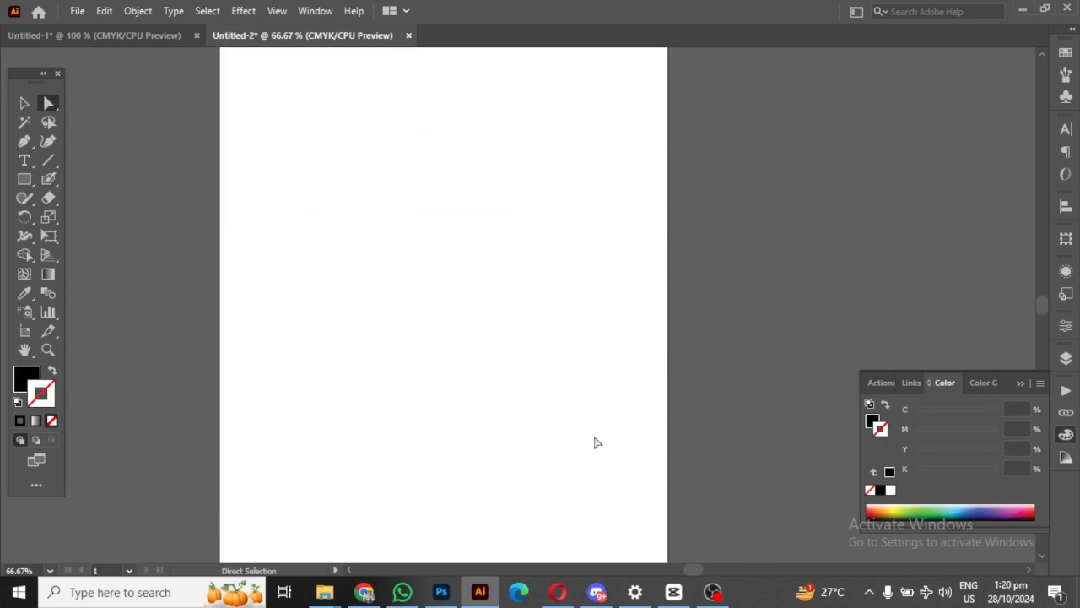
- Open the Blob Brush tool options and review the control modes offered for Size, Angle and Roundness
{"action": "double_click", "coordinate": [47, 183]}
{"action": "left_click_drag", "start_coordinate": [697, 120], "coordinate": [595, 95]}
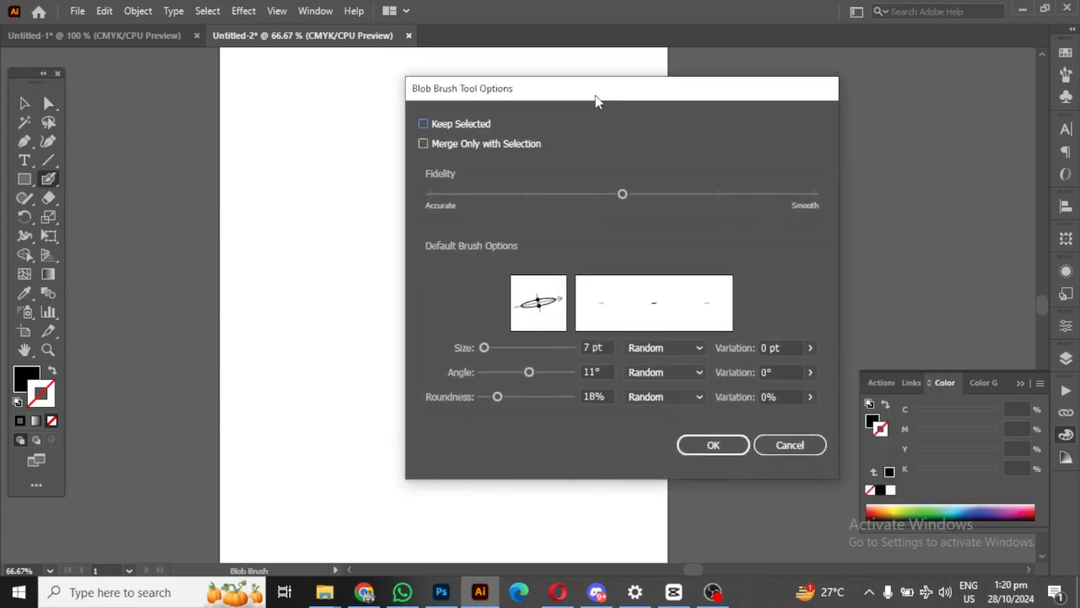
{"action": "left_click", "coordinate": [670, 347]}
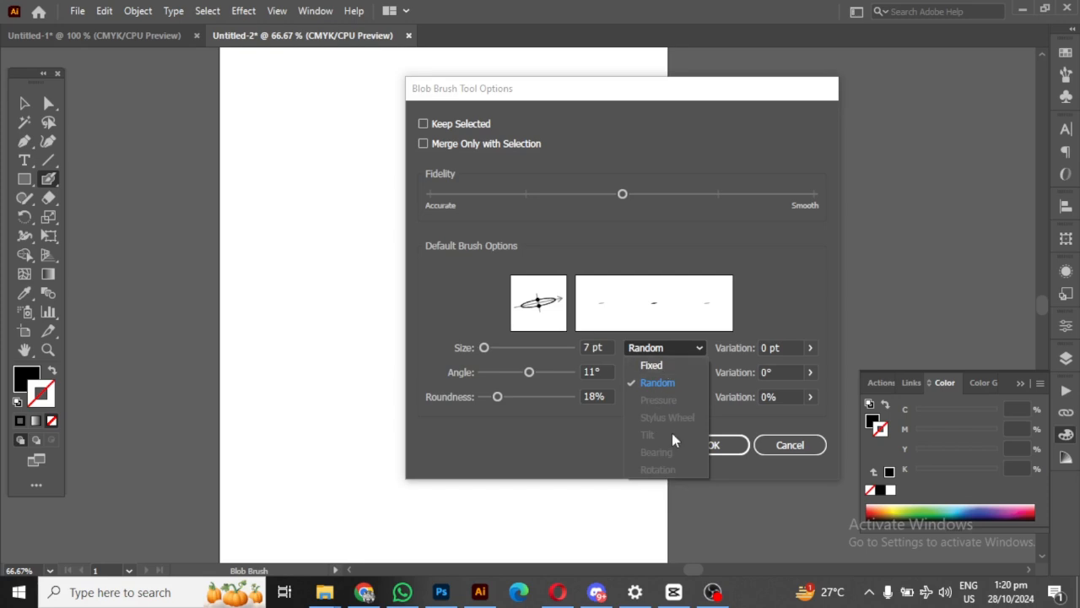
{"action": "left_click", "coordinate": [672, 346]}
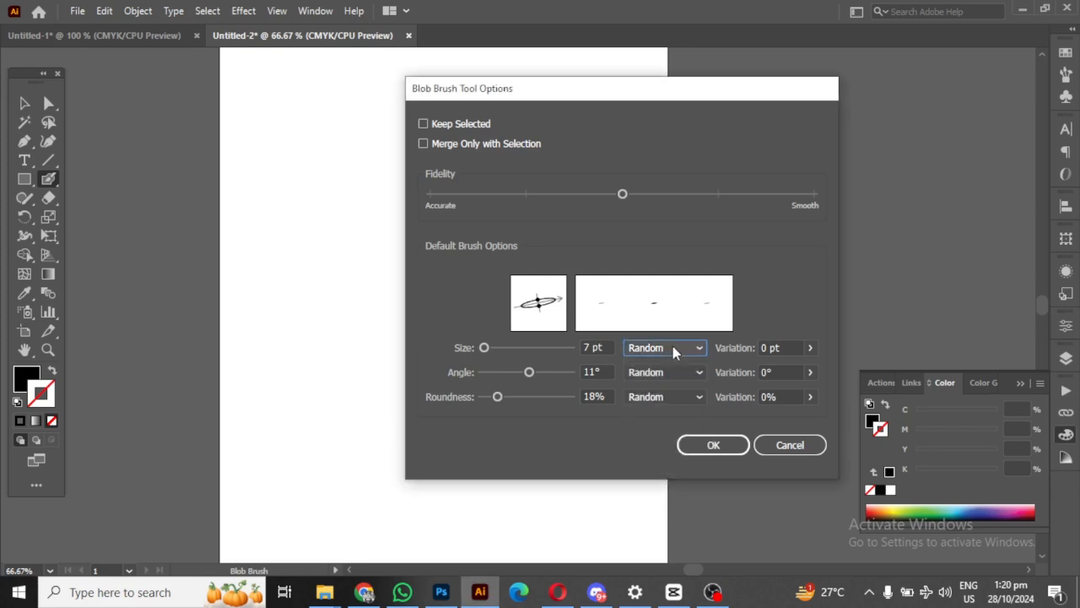
{"action": "left_click", "coordinate": [672, 371]}
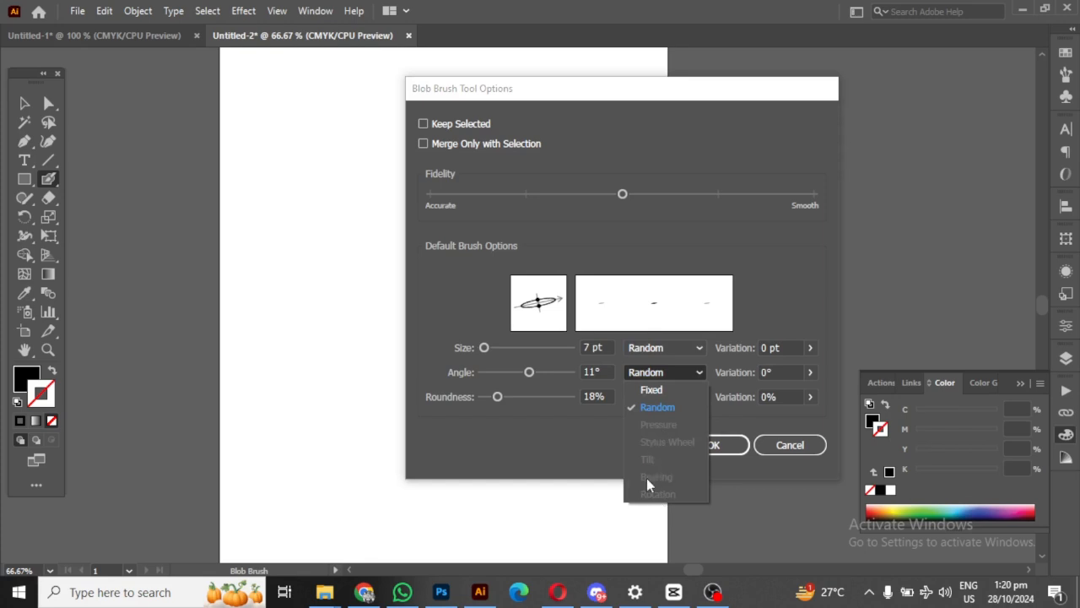
{"action": "left_click", "coordinate": [679, 375]}
{"action": "left_click", "coordinate": [664, 397]}
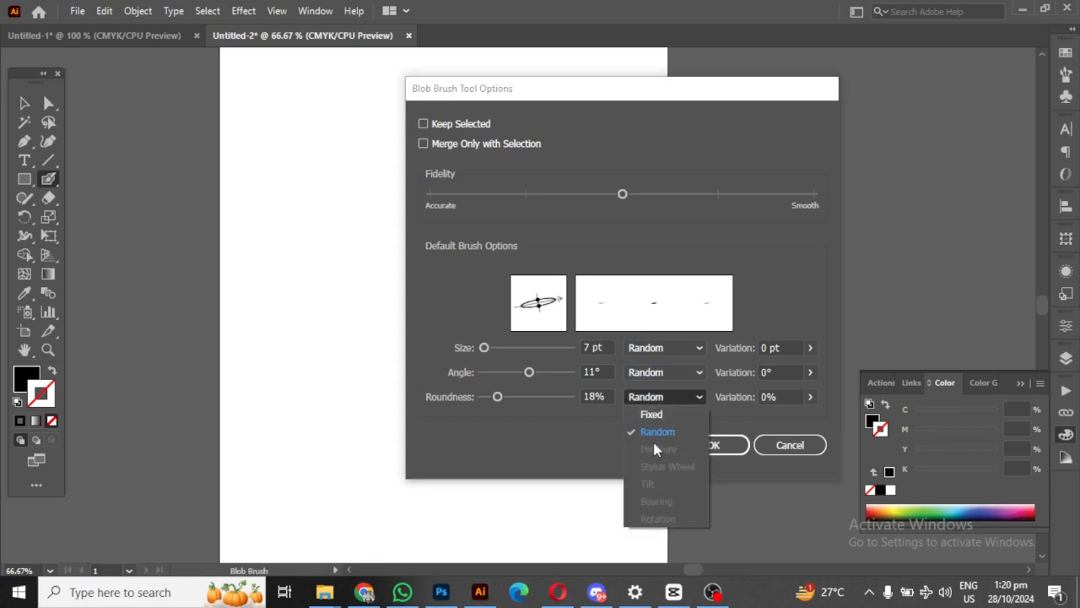
{"action": "left_click", "coordinate": [540, 442]}
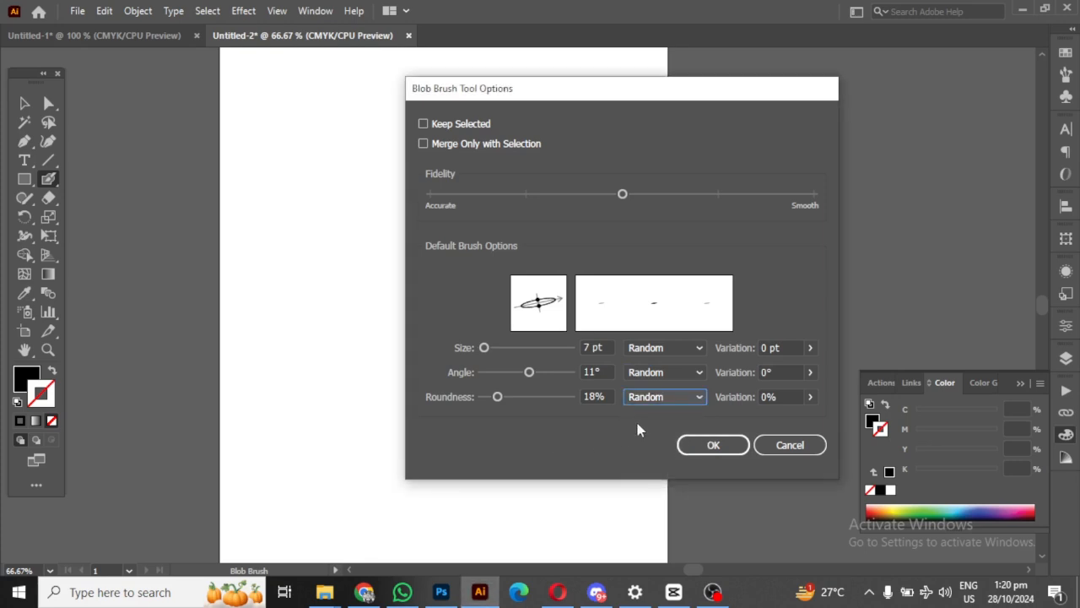
- Re-examine the Angle and Roundness control modes in the Blob Brush options, and accept the dialog with Random kept for both
{"action": "left_click", "coordinate": [677, 374]}
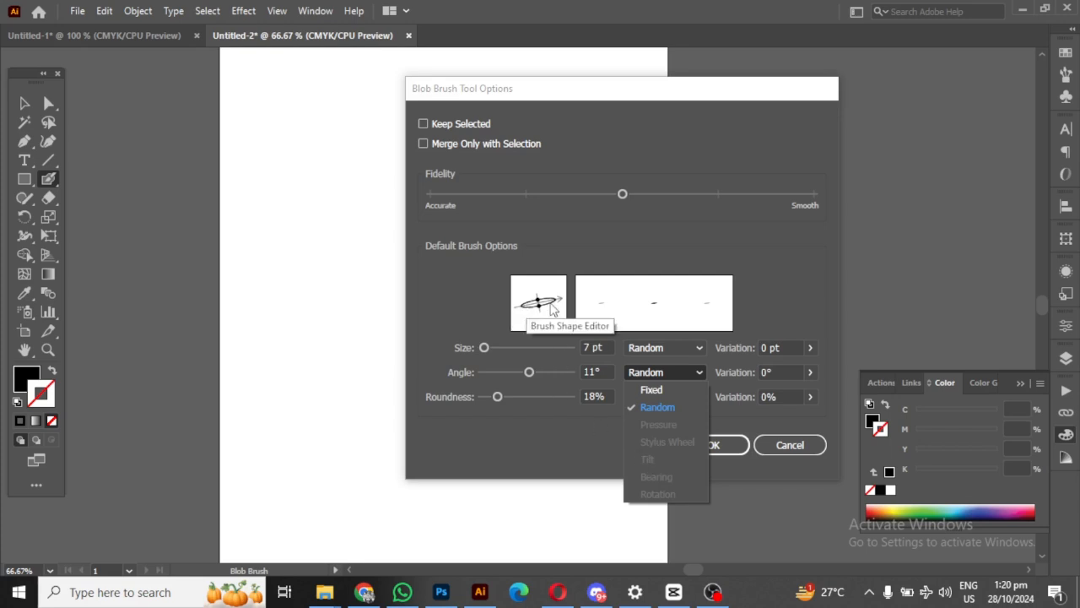
{"action": "left_click", "coordinate": [519, 372]}
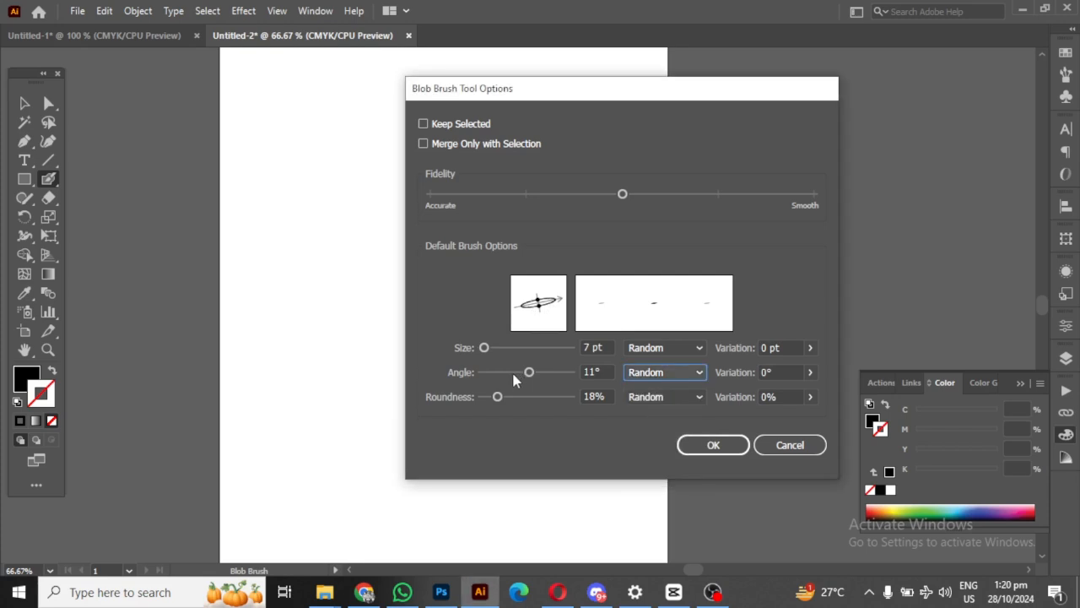
{"action": "left_click", "coordinate": [663, 372]}
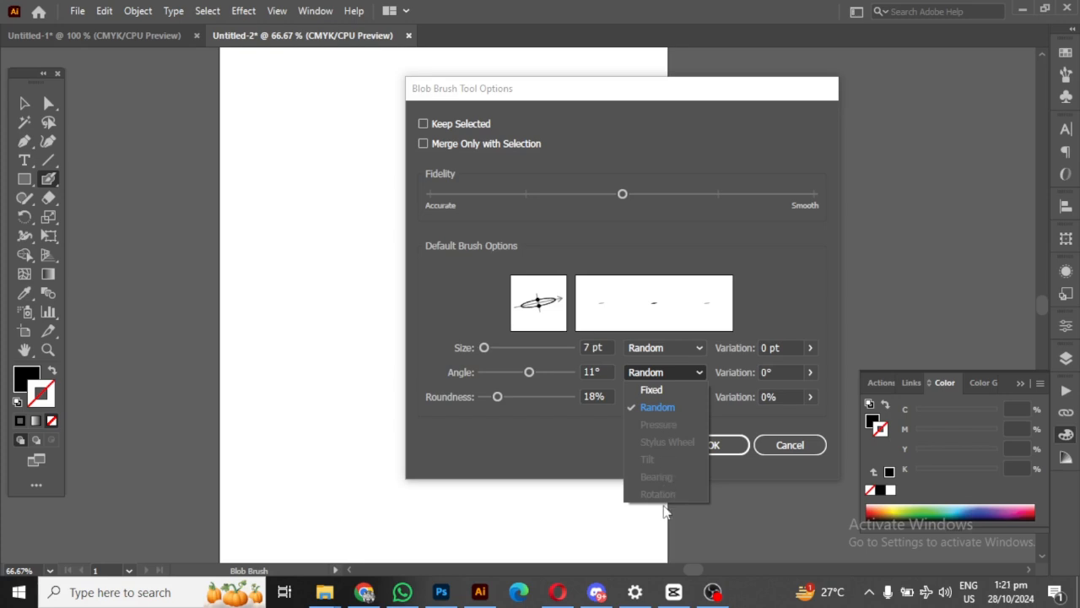
{"action": "left_click", "coordinate": [588, 445]}
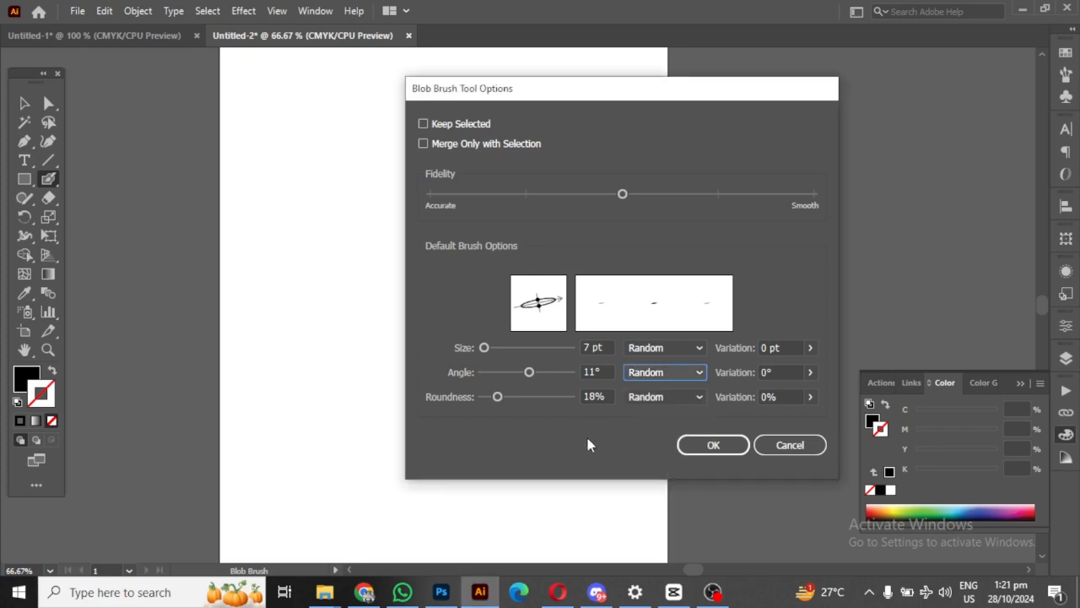
{"action": "left_click", "coordinate": [669, 397]}
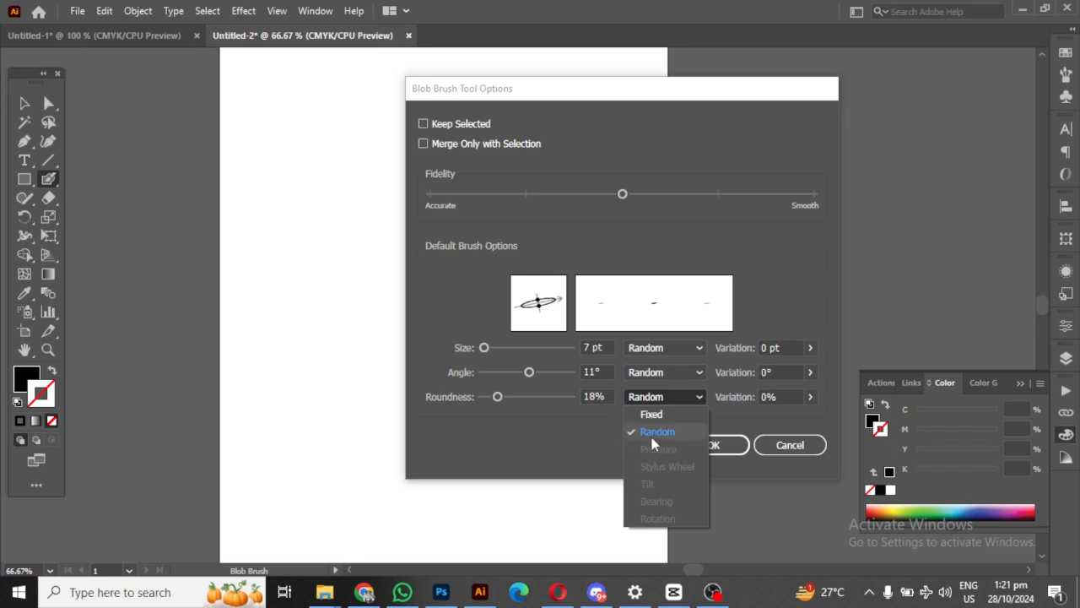
{"action": "left_click", "coordinate": [615, 448]}
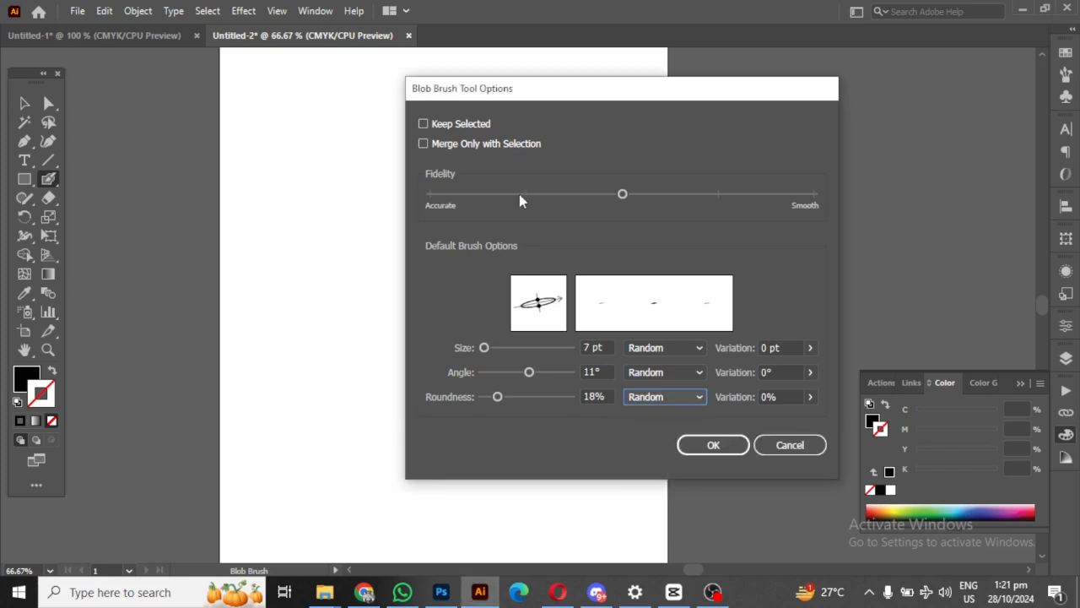
{"action": "left_click", "coordinate": [724, 446]}
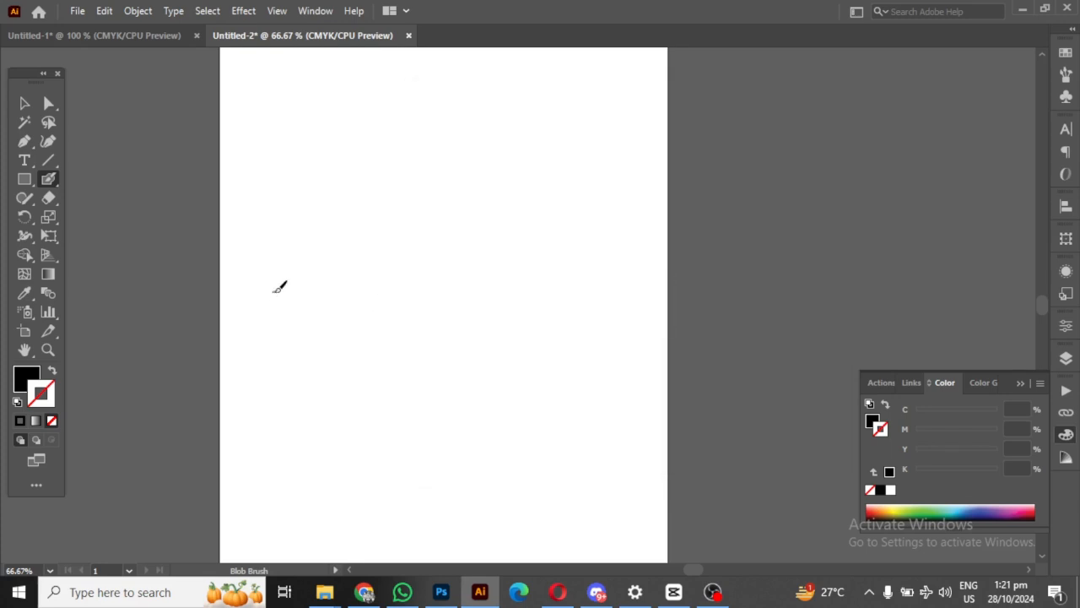
- Draw three letter-like Blob Brush strokes side by side on the artboard's left half: an inverted V, an h-like shape and an S
{"action": "mouse_move", "coordinate": [270, 331]}
{"action": "left_mouse_down"}
{"action": "mouse_move", "coordinate": [273, 208]}
{"action": "mouse_move", "coordinate": [324, 352]}
{"action": "left_mouse_up"}
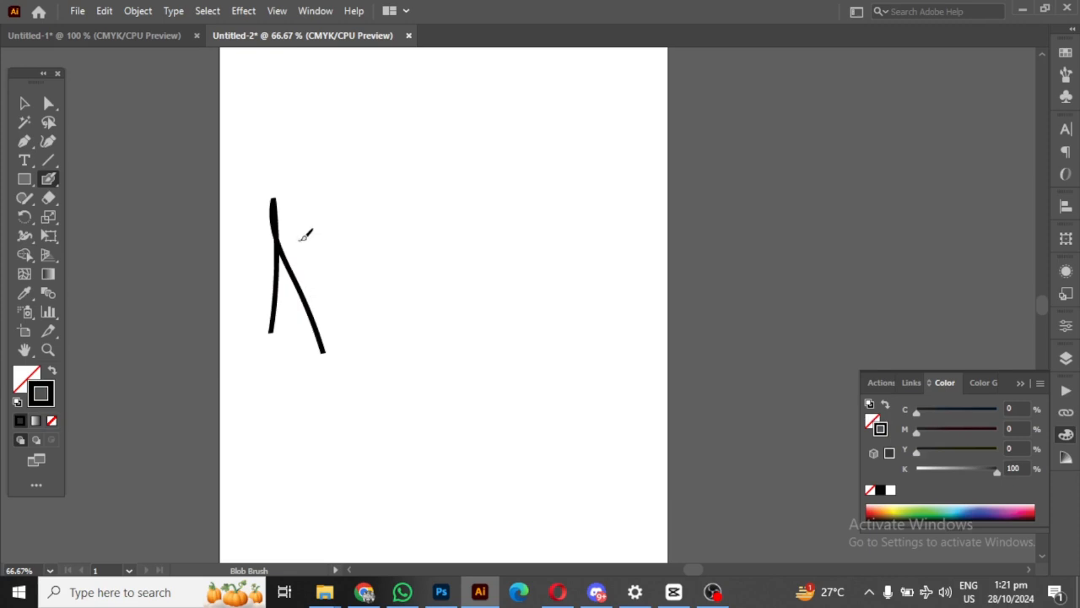
{"action": "mouse_move", "coordinate": [300, 241]}
{"action": "left_mouse_down"}
{"action": "mouse_move", "coordinate": [339, 325]}
{"action": "mouse_move", "coordinate": [329, 282]}
{"action": "mouse_move", "coordinate": [349, 256]}
{"action": "mouse_move", "coordinate": [375, 309]}
{"action": "left_mouse_up"}
{"action": "mouse_move", "coordinate": [404, 224]}
{"action": "left_mouse_down"}
{"action": "mouse_move", "coordinate": [378, 249]}
{"action": "mouse_move", "coordinate": [411, 269]}
{"action": "mouse_move", "coordinate": [379, 306]}
{"action": "left_mouse_up"}
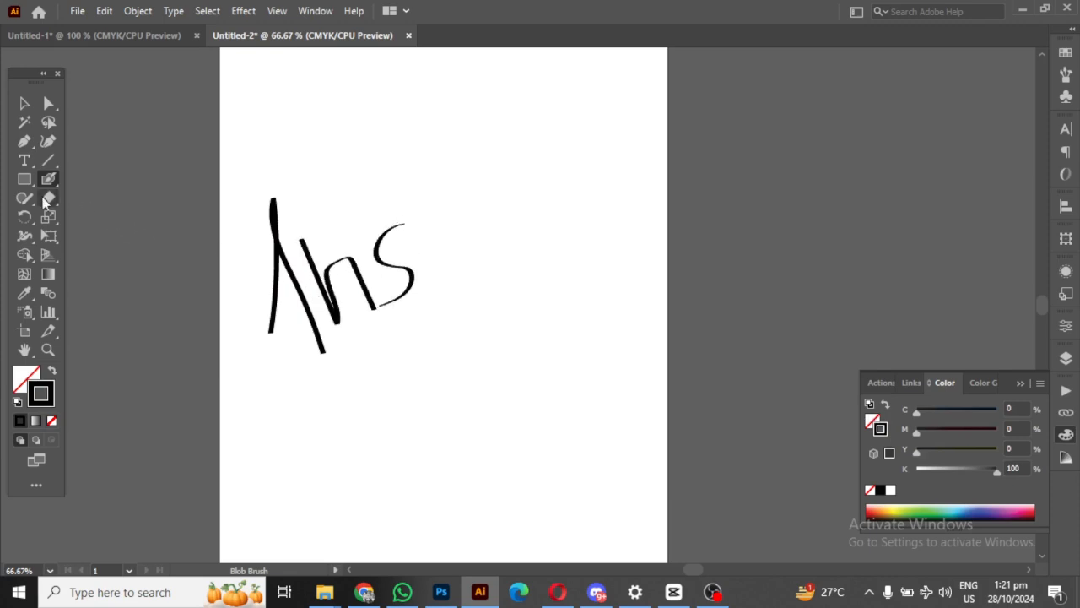
- Select all three letter-like strokes to inspect their filled outlines up close
{"action": "left_click", "coordinate": [25, 103]}
{"action": "left_click_drag", "start_coordinate": [179, 150], "coordinate": [637, 384]}
{"action": "left_click", "coordinate": [259, 242]}
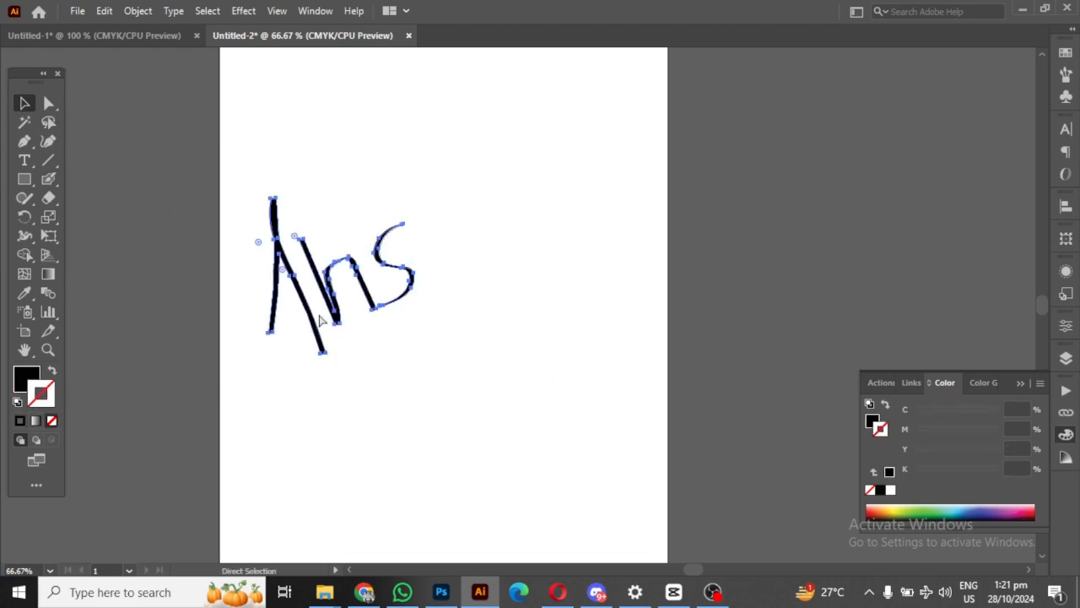
{"action": "scroll", "coordinate": [316, 314], "scroll_direction": "up", "scroll_amount": 3}
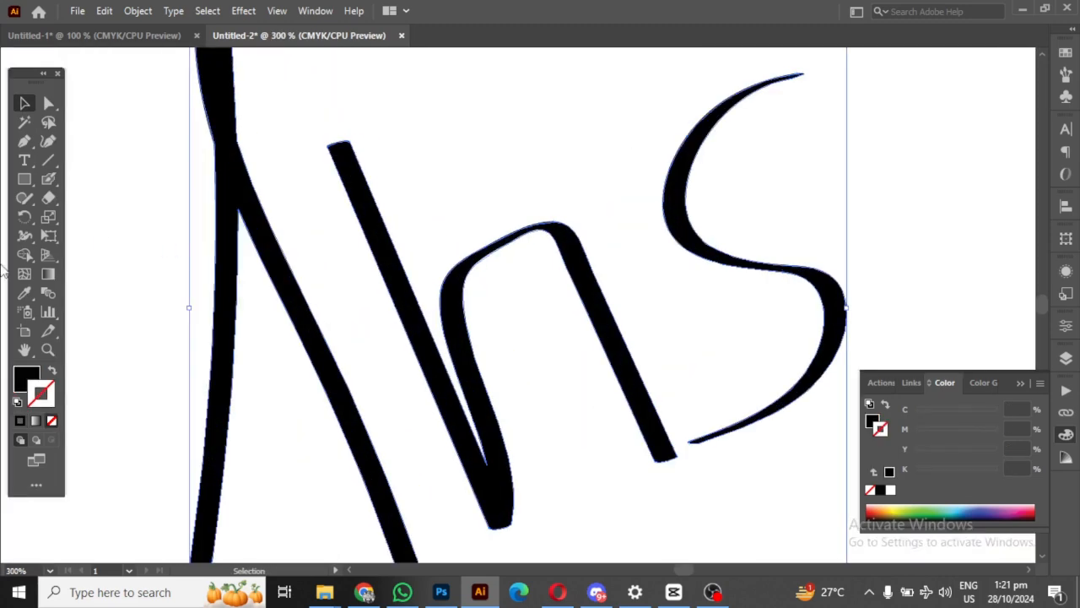
- Using Direct Selection, move the middle h-like shape slightly up and to the right, toward the S
{"action": "left_click", "coordinate": [51, 103]}
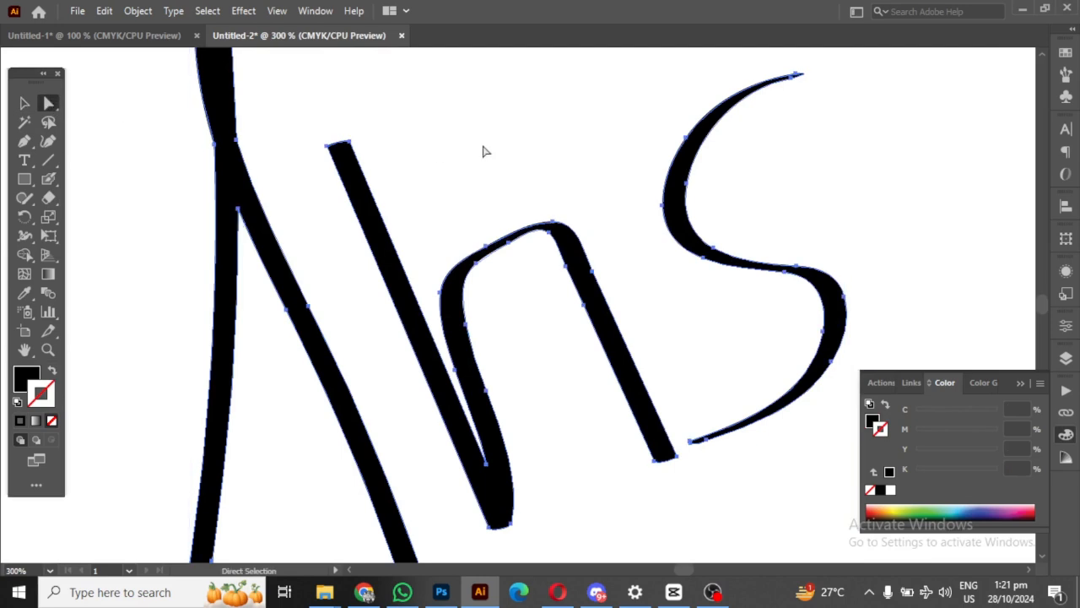
{"action": "left_click", "coordinate": [357, 174]}
{"action": "left_click_drag", "start_coordinate": [351, 145], "coordinate": [394, 107]}
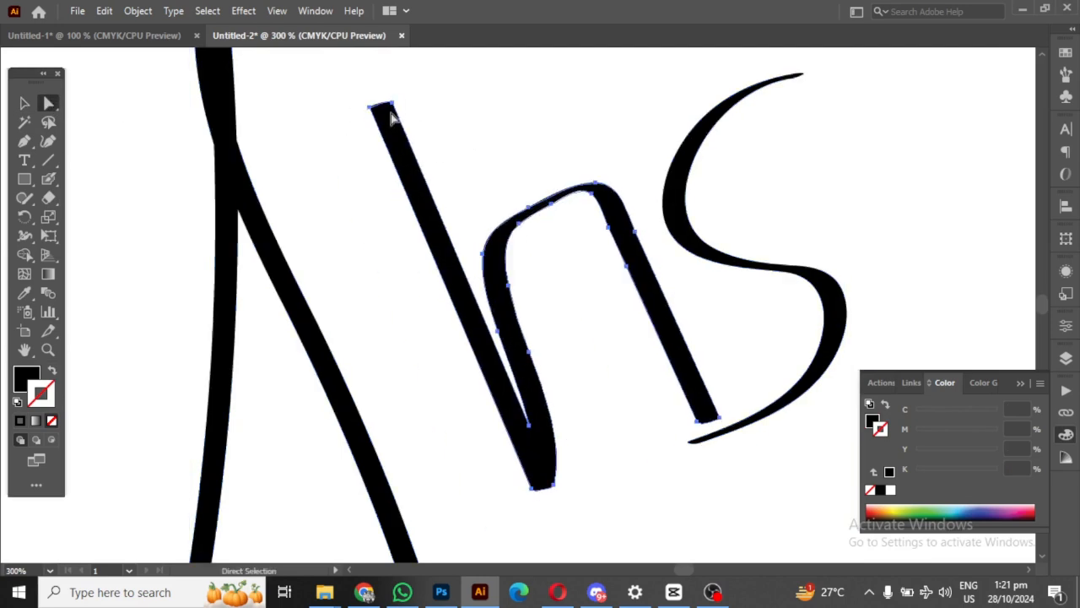